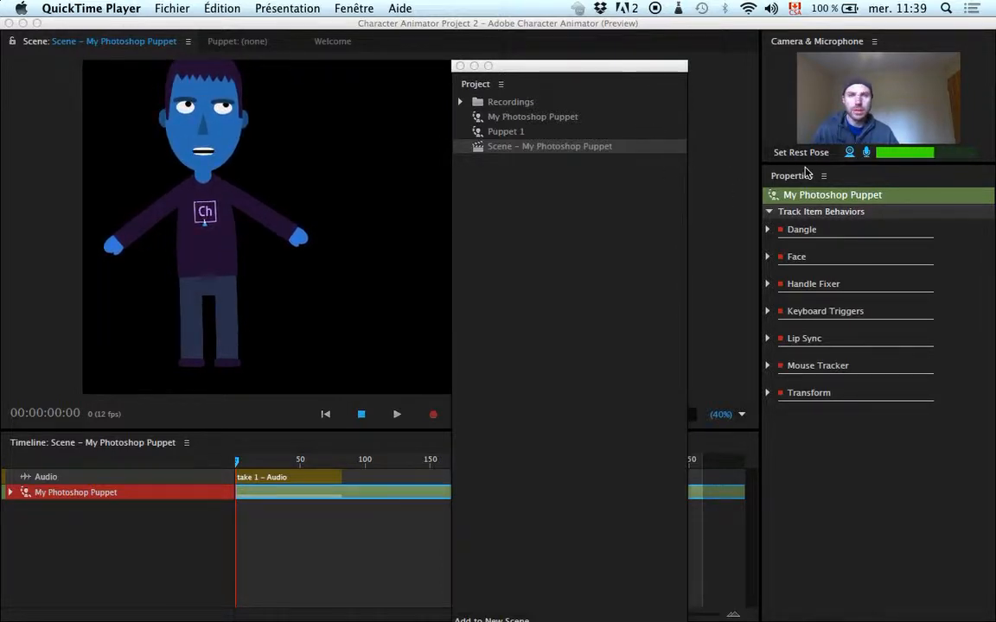
- Test the Photoshop puppet's arm movement by pulling each of its hands to a different position in the scene
{"action": "left_click", "coordinate": [848, 156]}
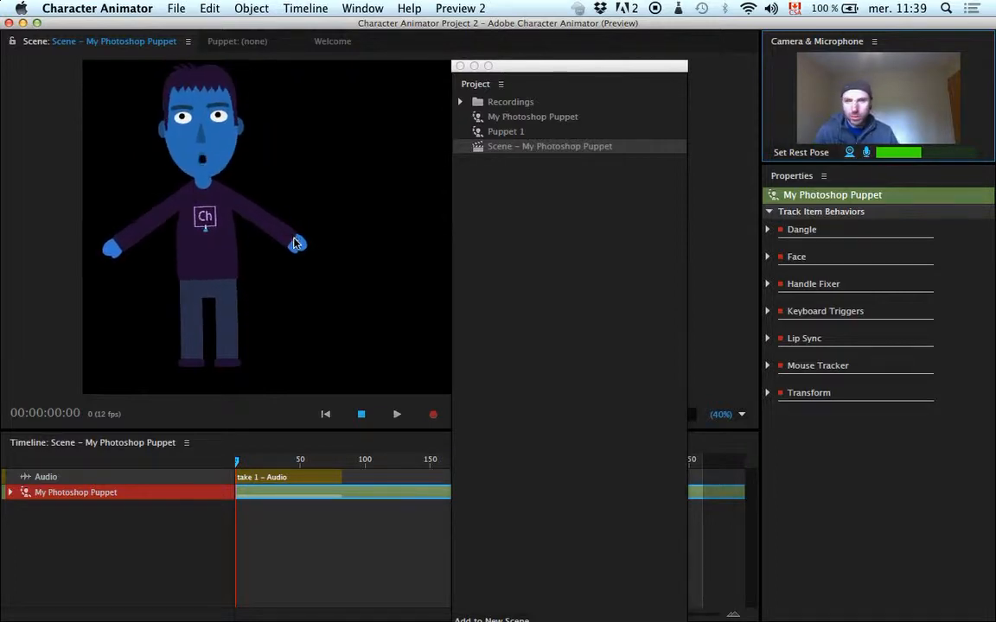
{"action": "mouse_move", "coordinate": [294, 243]}
{"action": "left_mouse_down"}
{"action": "mouse_move", "coordinate": [292, 250]}
{"action": "mouse_move", "coordinate": [337, 173]}
{"action": "mouse_move", "coordinate": [259, 329]}
{"action": "mouse_move", "coordinate": [273, 333]}
{"action": "mouse_move", "coordinate": [275, 247]}
{"action": "left_mouse_up"}
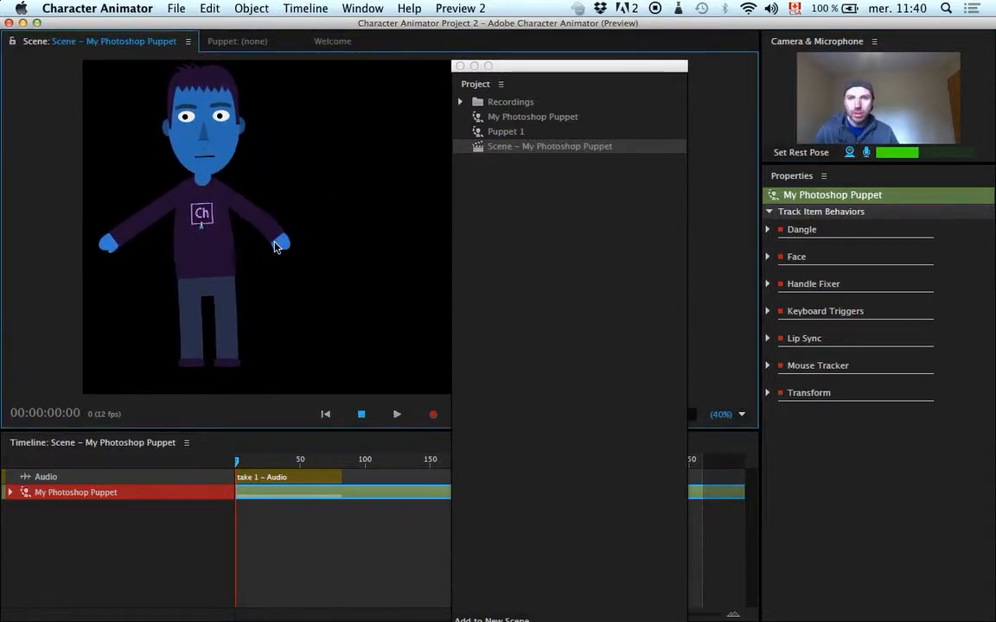
{"action": "left_click_drag", "start_coordinate": [108, 244], "coordinate": [132, 214]}
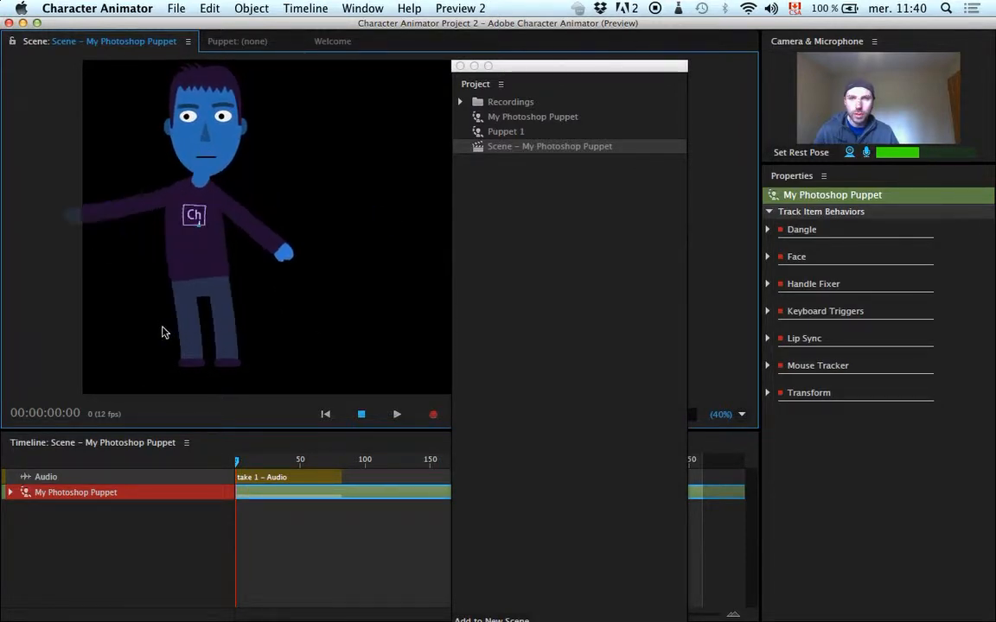
- Create a new project named Character Animator Project 3 and start a new template puppet in Illustrator
{"action": "left_click", "coordinate": [175, 8]}
{"action": "left_click", "coordinate": [207, 29]}
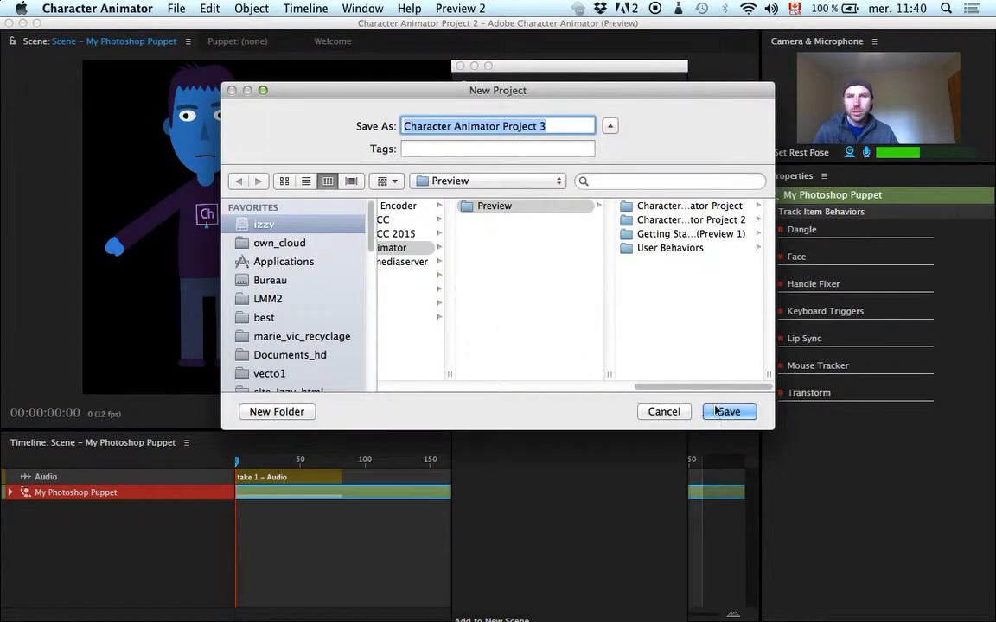
{"action": "left_click", "coordinate": [719, 349]}
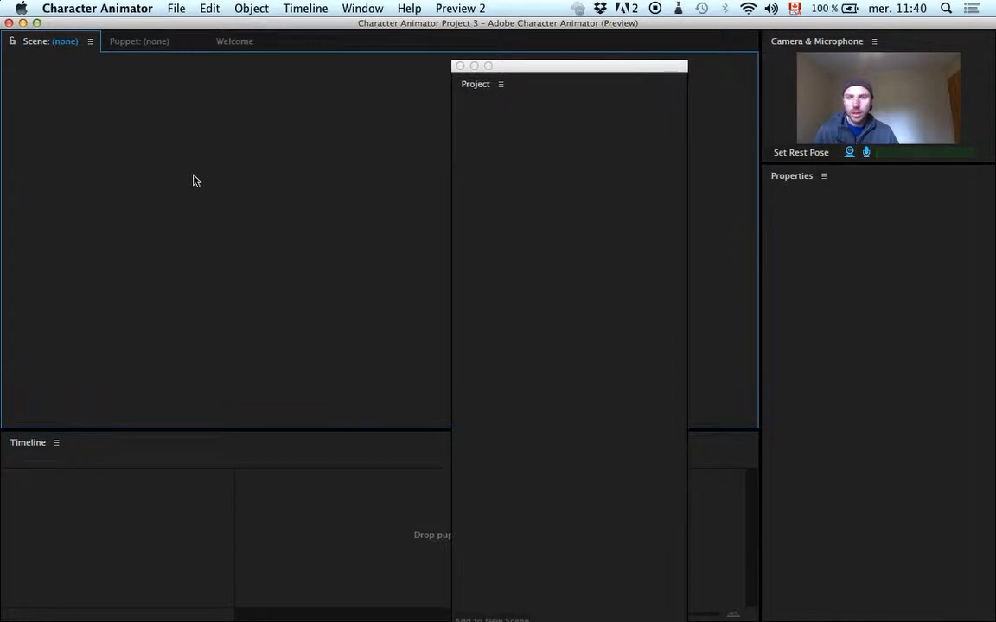
{"action": "left_click", "coordinate": [181, 8]}
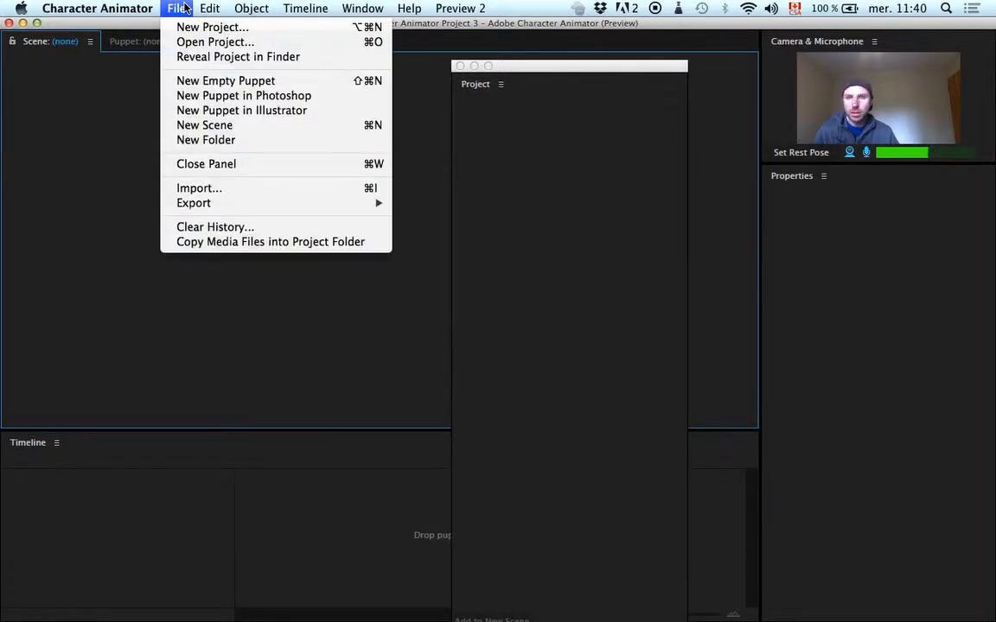
{"action": "left_click", "coordinate": [232, 110]}
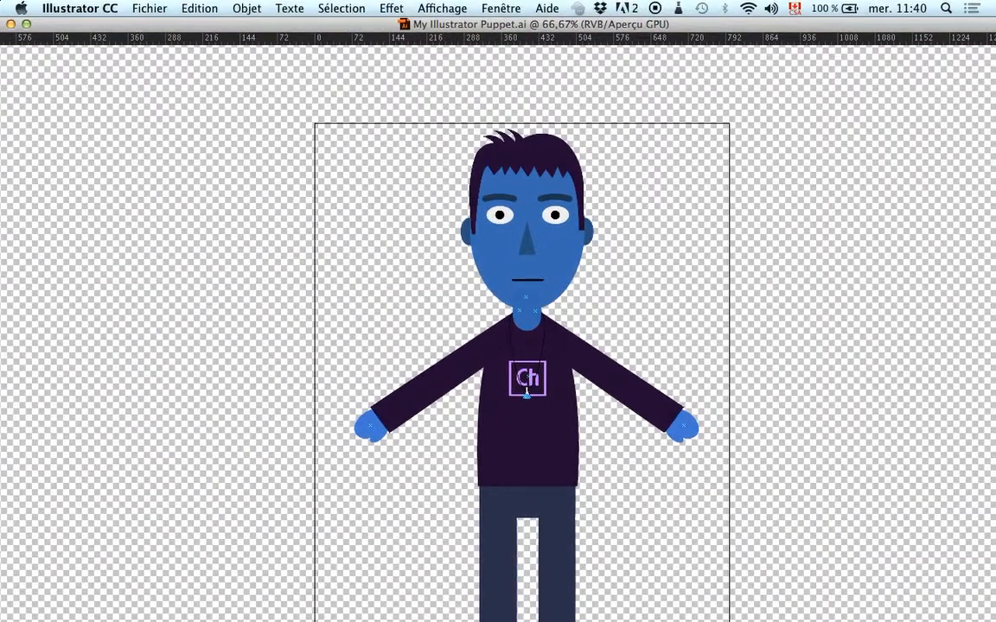
- Examine the puppet's layer hierarchy under +Character, including the Head group's sublayers and the artwork they contain
{"action": "left_click_drag", "start_coordinate": [548, 215], "coordinate": [655, 145]}
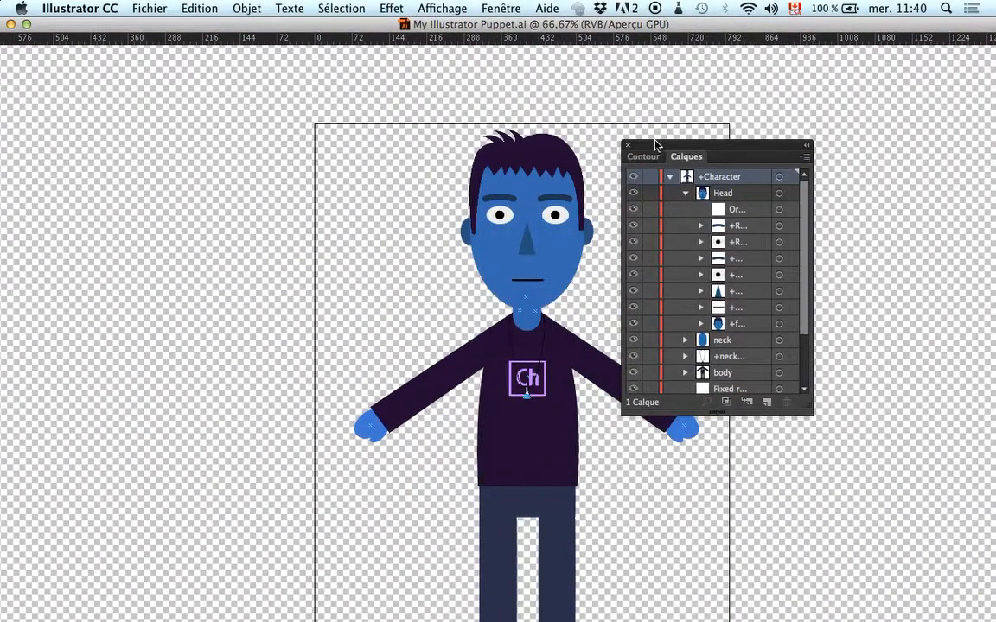
{"action": "left_click", "coordinate": [685, 193]}
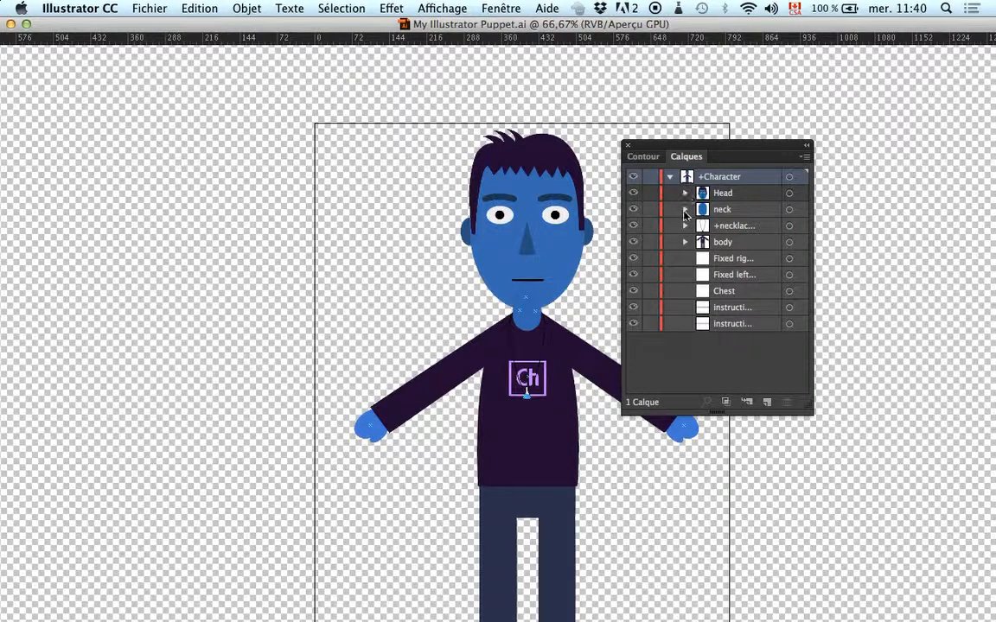
{"action": "left_click", "coordinate": [685, 194]}
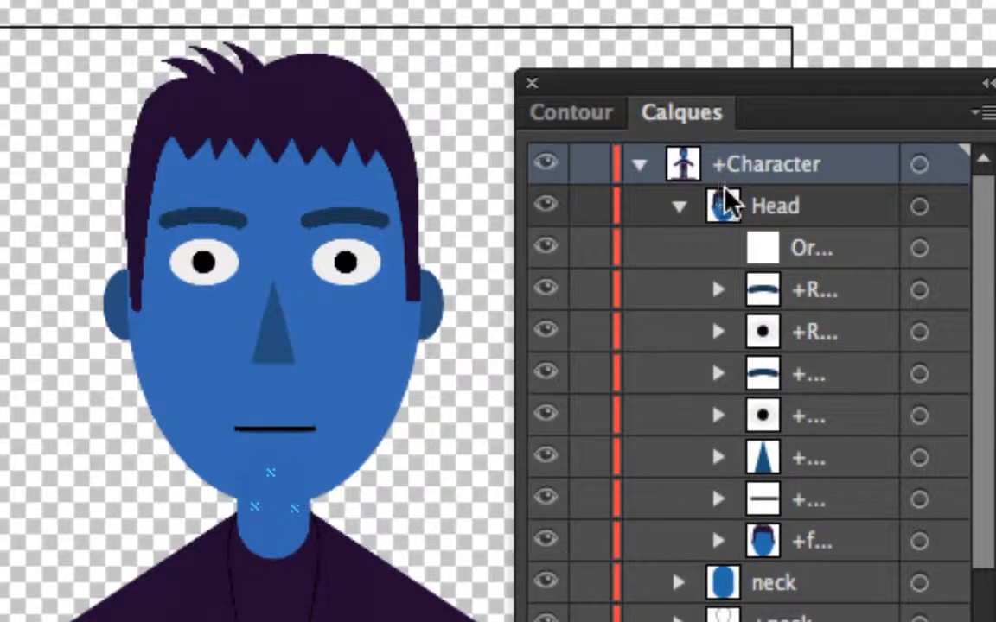
{"action": "left_click", "coordinate": [726, 204]}
{"action": "left_click", "coordinate": [780, 249]}
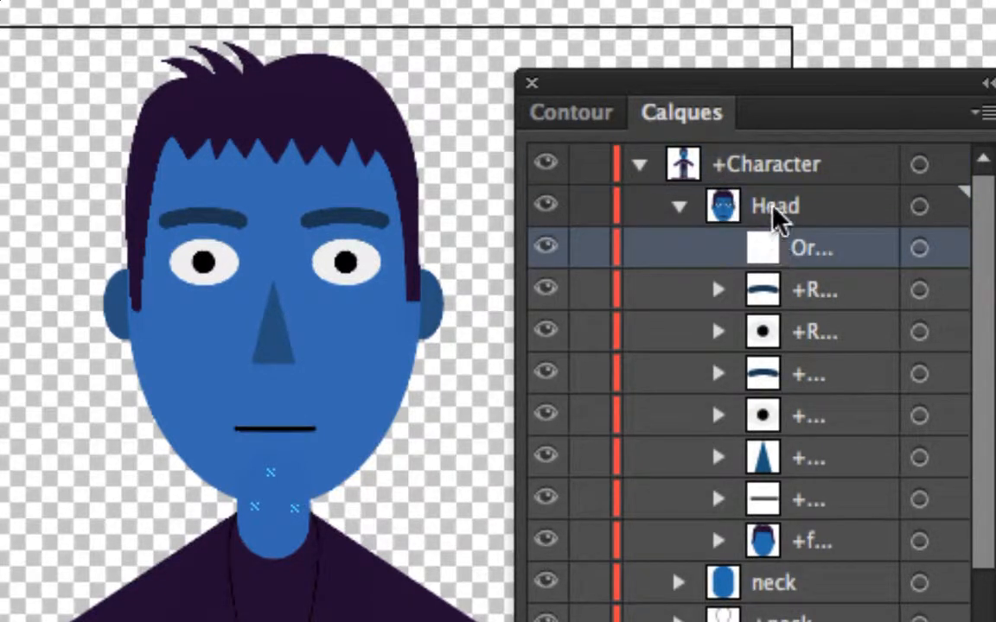
{"action": "left_click", "coordinate": [776, 208]}
{"action": "left_click", "coordinate": [722, 173]}
{"action": "left_click", "coordinate": [638, 164]}
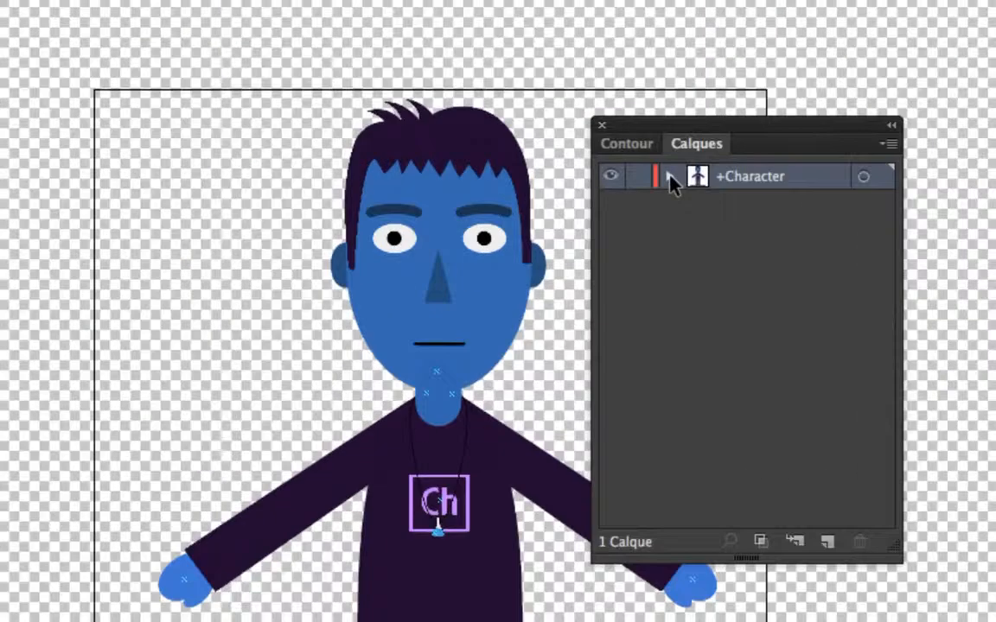
{"action": "left_click", "coordinate": [638, 163]}
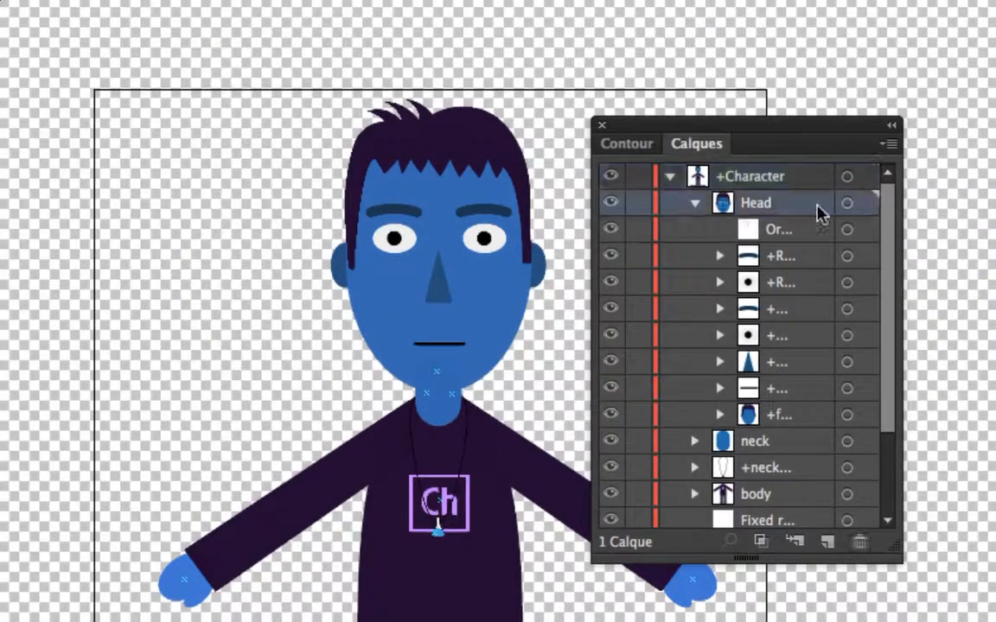
{"action": "left_click", "coordinate": [847, 202]}
{"action": "left_click", "coordinate": [825, 229]}
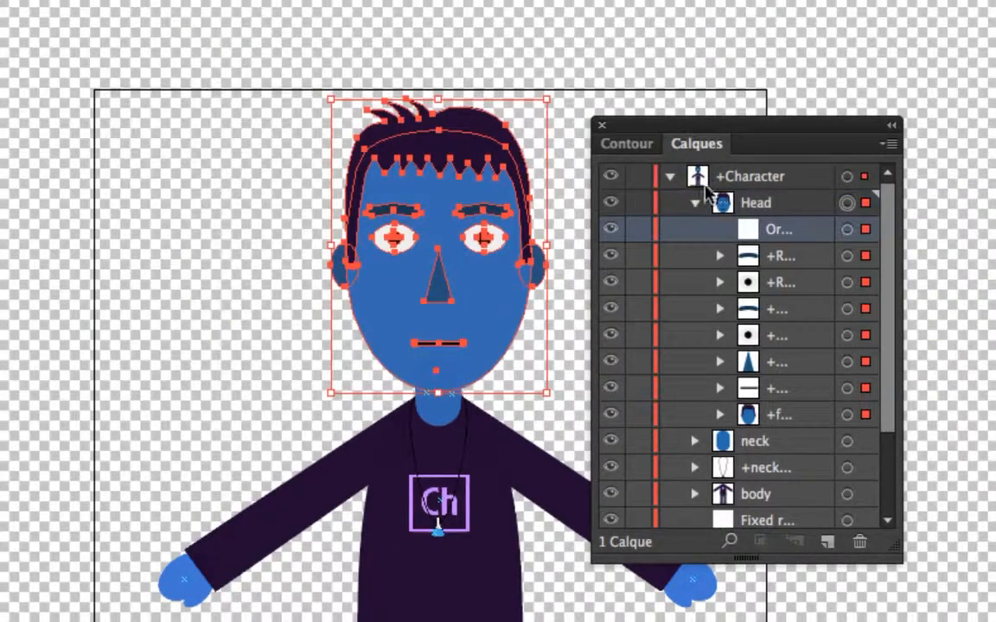
{"action": "left_click", "coordinate": [588, 102]}
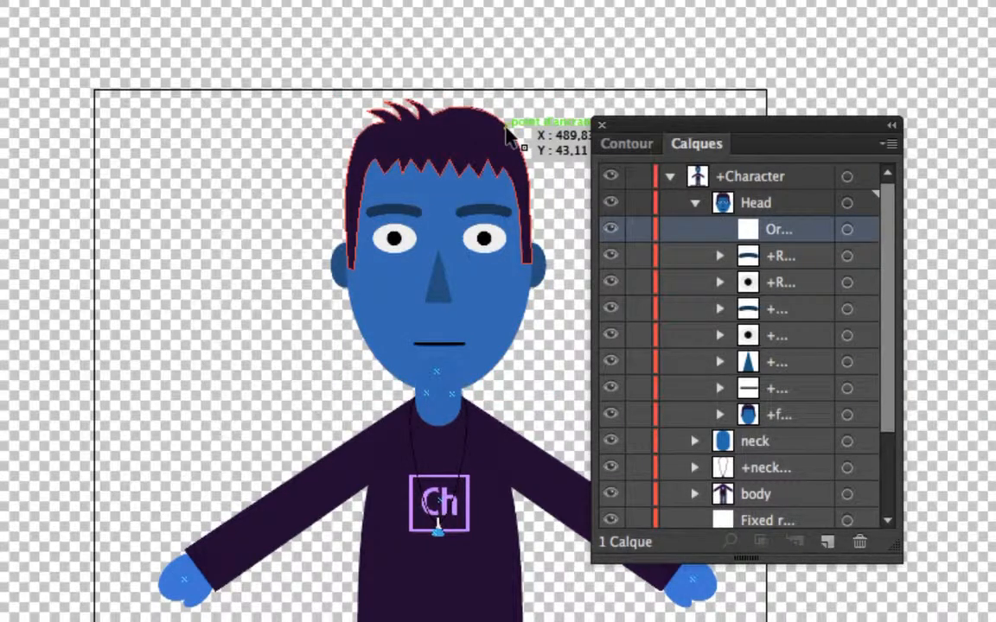
- Reshape the puppet's hair by pulling anchor points above the head into a tall tuft that sweeps to one side
{"action": "left_click", "coordinate": [506, 128]}
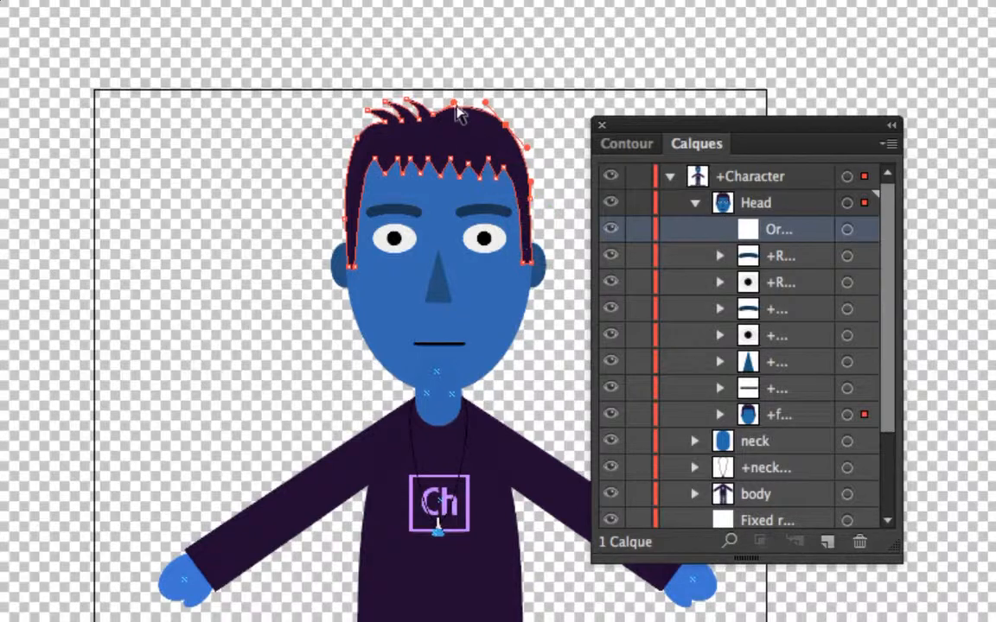
{"action": "left_click_drag", "start_coordinate": [434, 123], "coordinate": [443, 48]}
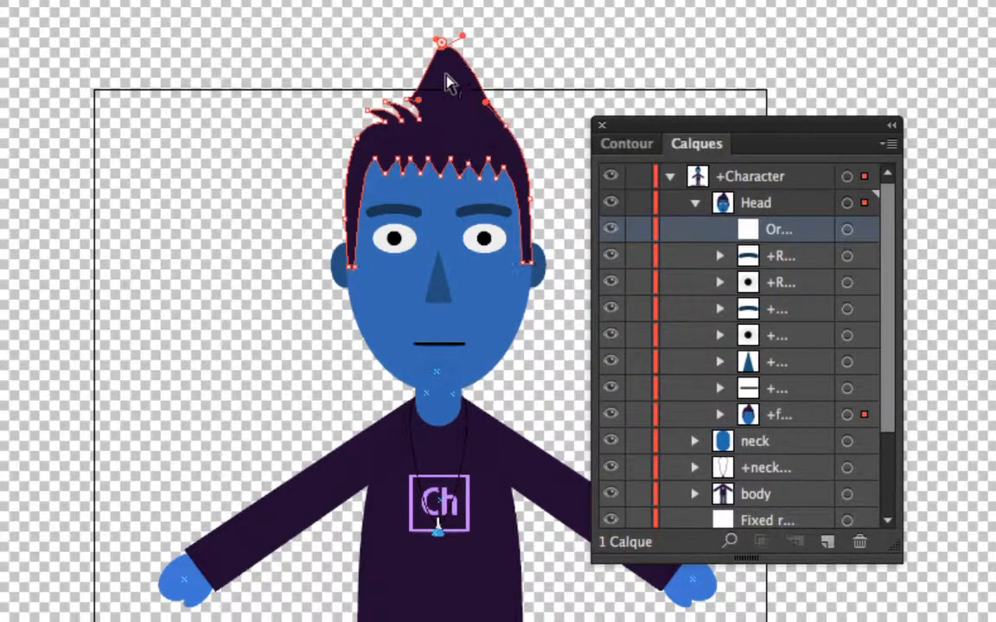
{"action": "left_click_drag", "start_coordinate": [393, 85], "coordinate": [350, 35]}
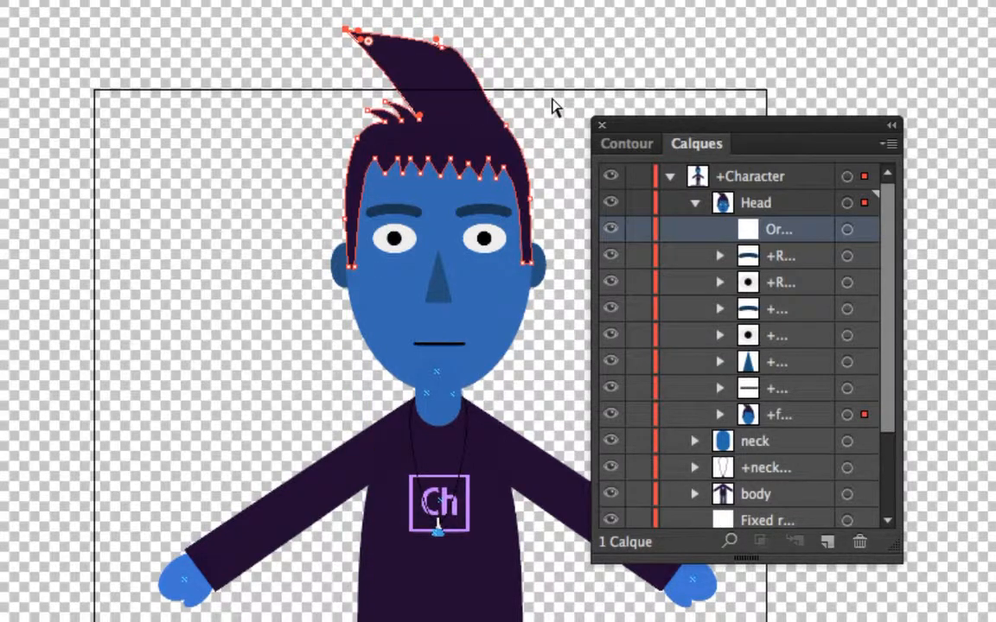
{"action": "left_click", "coordinate": [554, 104]}
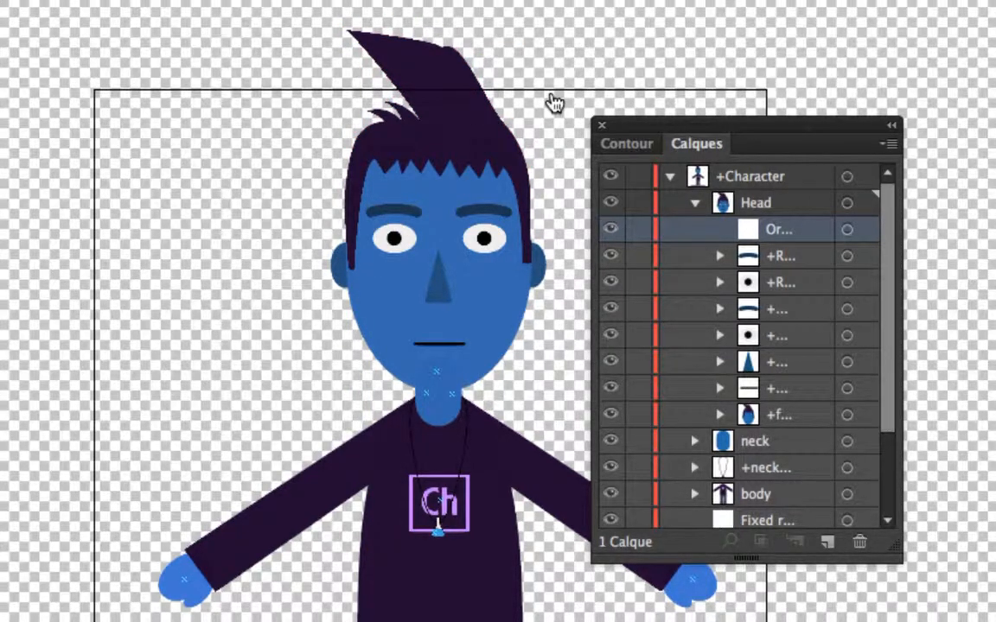
- Switch to Character Animator, add My Illustrator Puppet to a new scene, and move the floating Project panel clear of the puppet's stage
{"action": "key", "text": "Tab"}
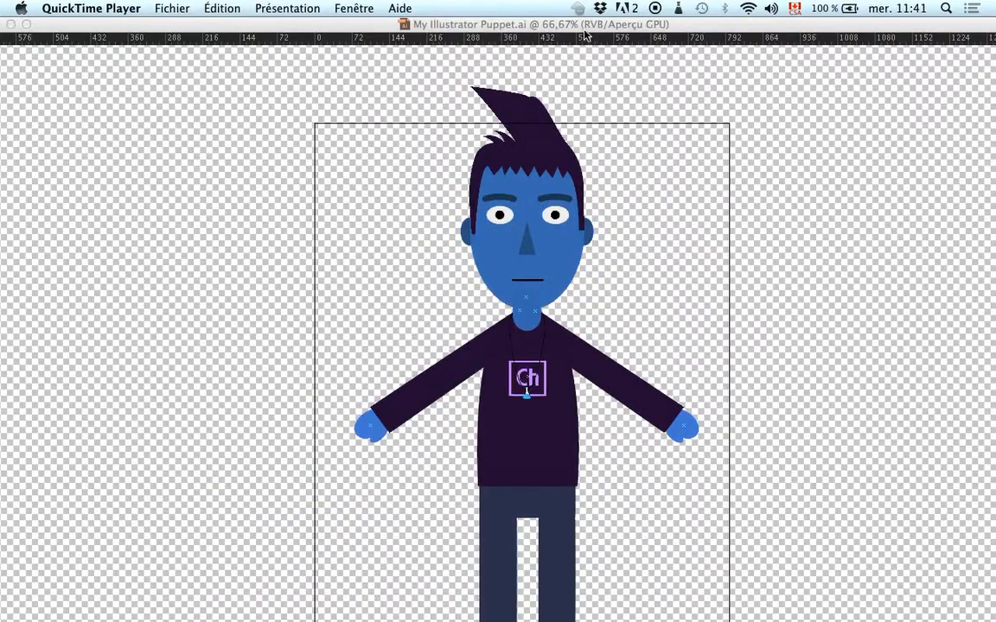
{"action": "left_click_drag", "start_coordinate": [584, 32], "coordinate": [573, 384]}
{"action": "left_click", "coordinate": [401, 210]}
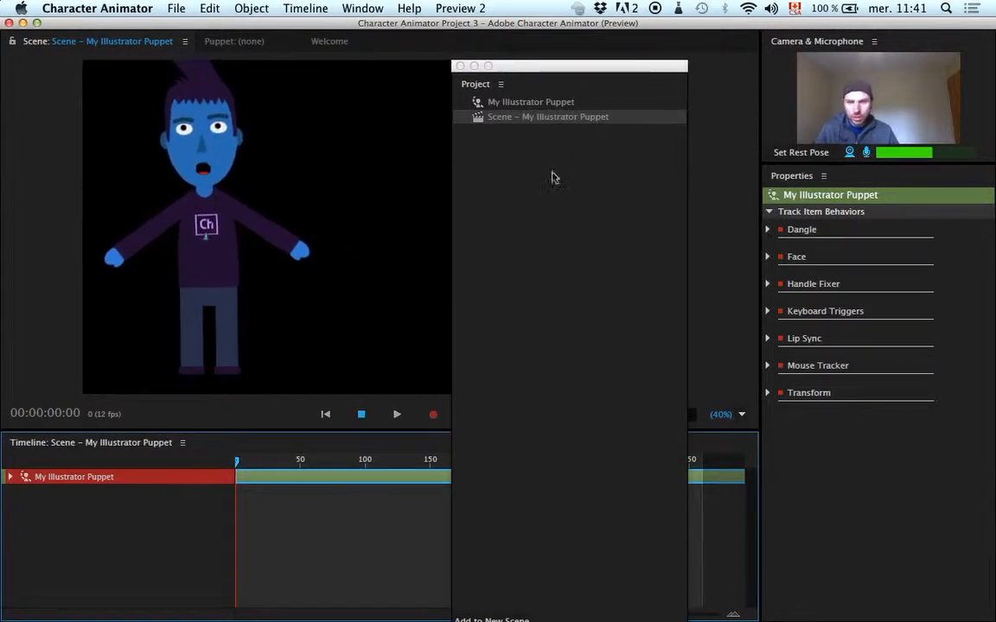
{"action": "left_click_drag", "start_coordinate": [544, 68], "coordinate": [793, 336]}
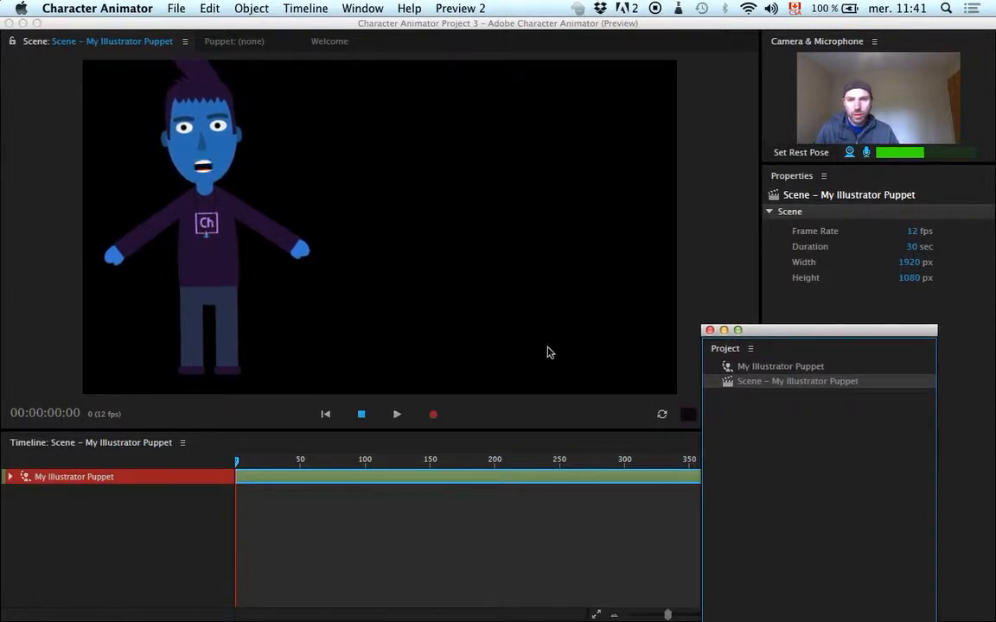
- Record a take of about nine seconds of the Illustrator puppet while moving both of its hands
{"action": "left_click", "coordinate": [434, 417]}
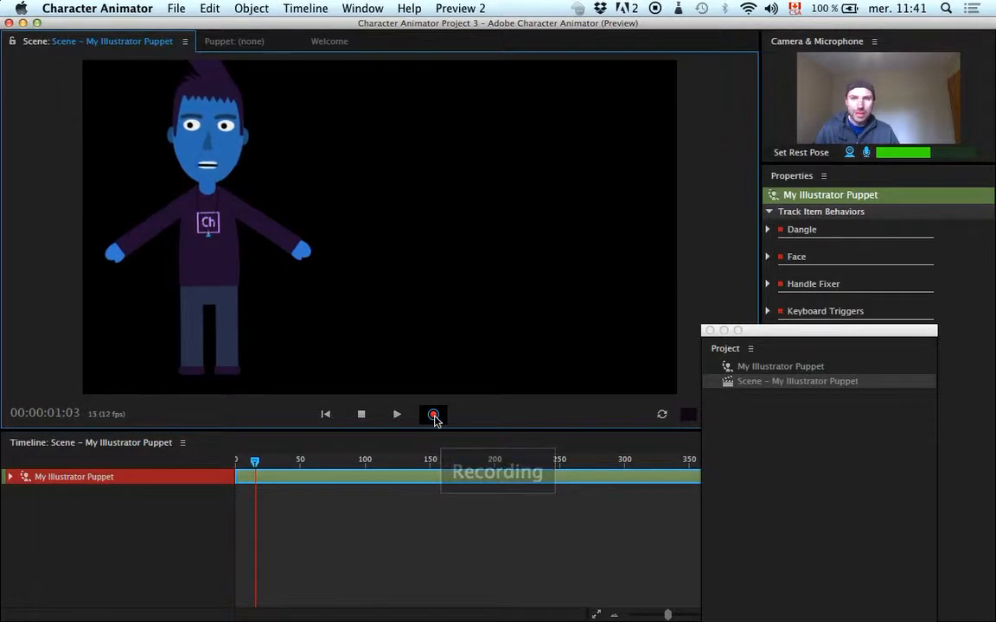
{"action": "mouse_move", "coordinate": [299, 251]}
{"action": "left_mouse_down"}
{"action": "mouse_move", "coordinate": [225, 151]}
{"action": "mouse_move", "coordinate": [284, 178]}
{"action": "mouse_move", "coordinate": [290, 203]}
{"action": "left_mouse_up"}
{"action": "mouse_move", "coordinate": [113, 256]}
{"action": "left_mouse_down"}
{"action": "mouse_move", "coordinate": [129, 139]}
{"action": "mouse_move", "coordinate": [160, 237]}
{"action": "left_mouse_up"}
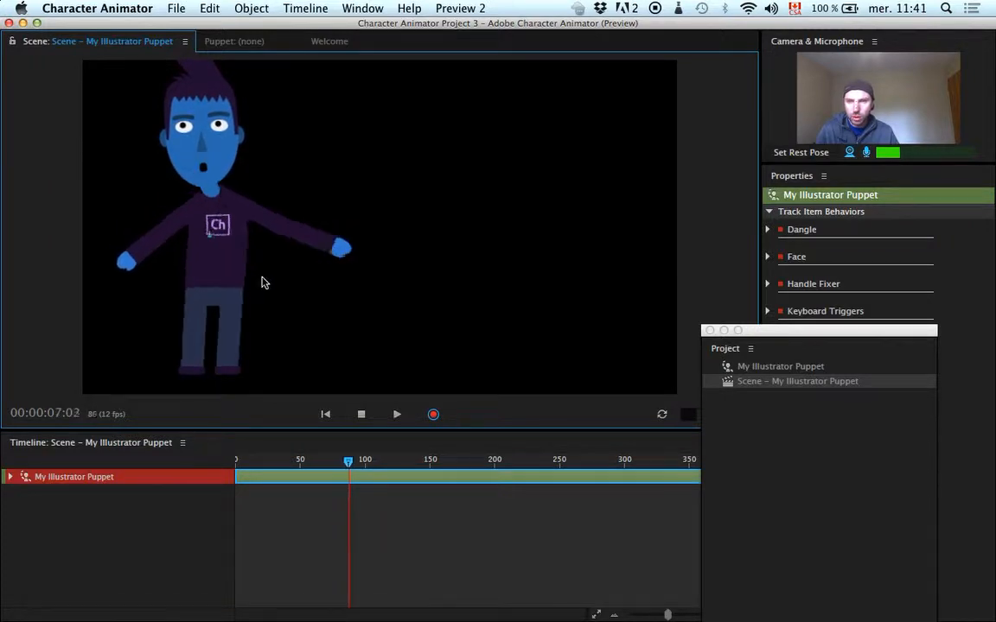
{"action": "left_click", "coordinate": [361, 414]}
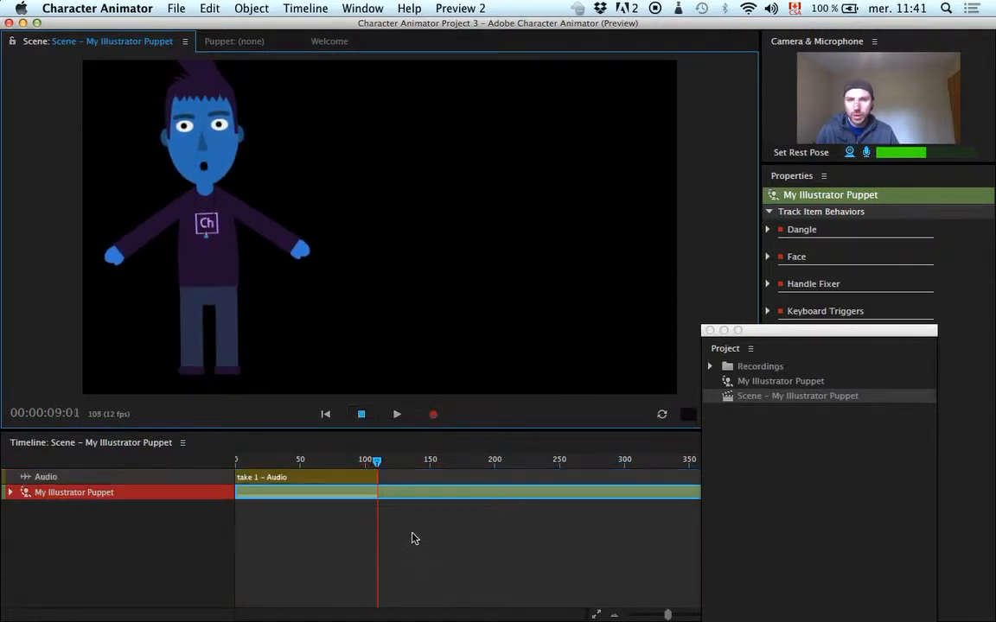
- Play back the recorded take from frame 0 and stop it partway through
{"action": "left_click_drag", "start_coordinate": [376, 460], "coordinate": [206, 464]}
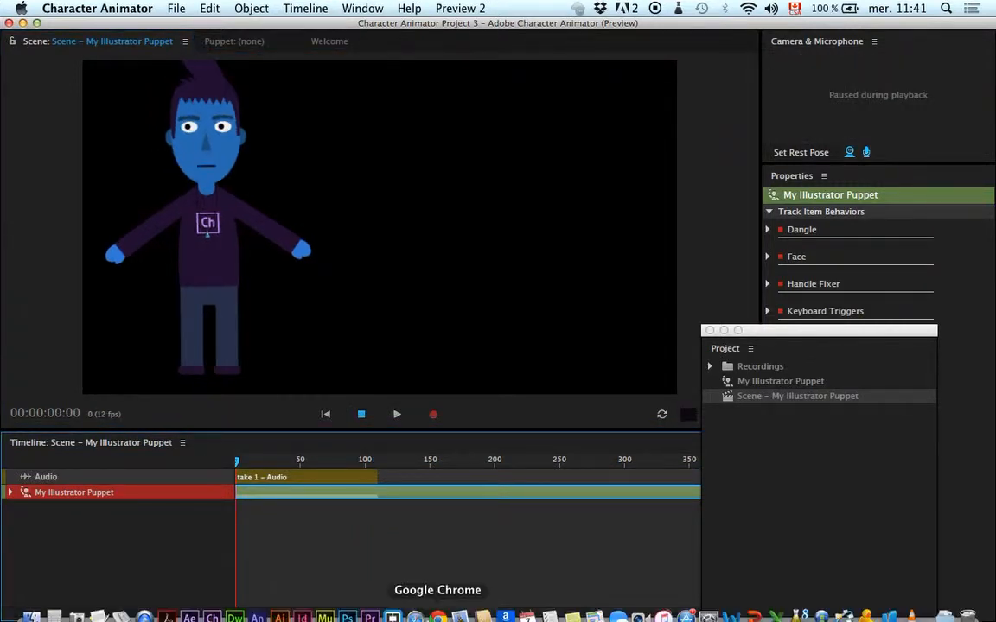
{"action": "key", "text": "space"}
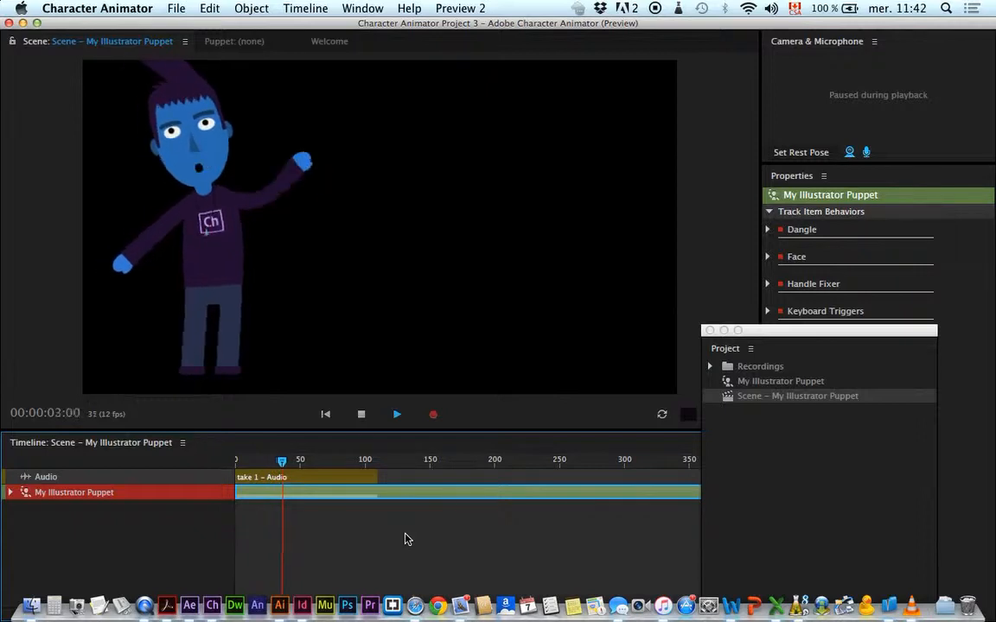
{"action": "key", "text": "space"}
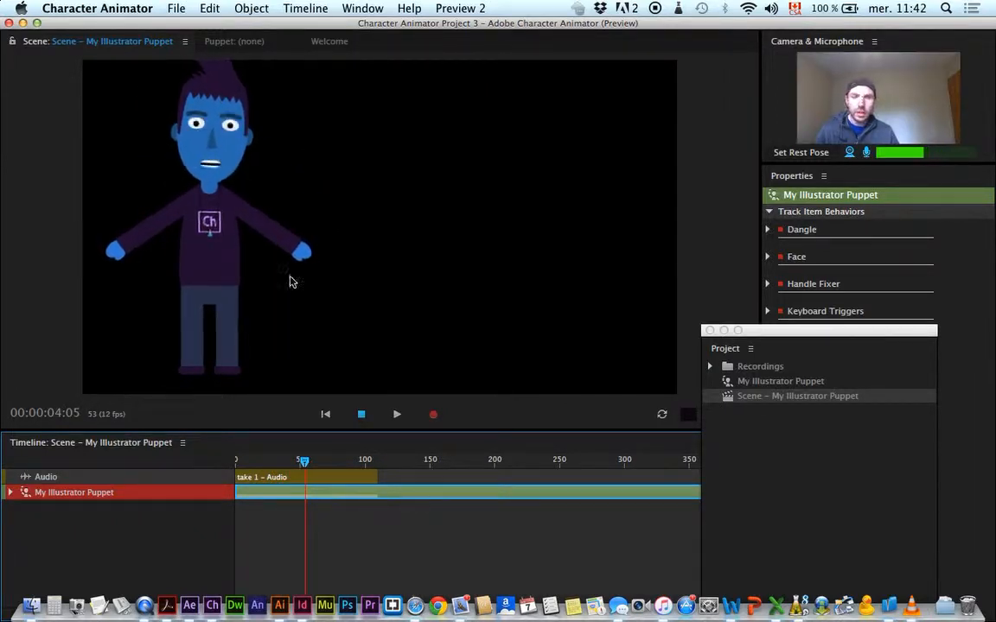
- Start exporting the full scene and create a folder named piupet in Bureau as its destination
{"action": "left_click", "coordinate": [175, 8]}
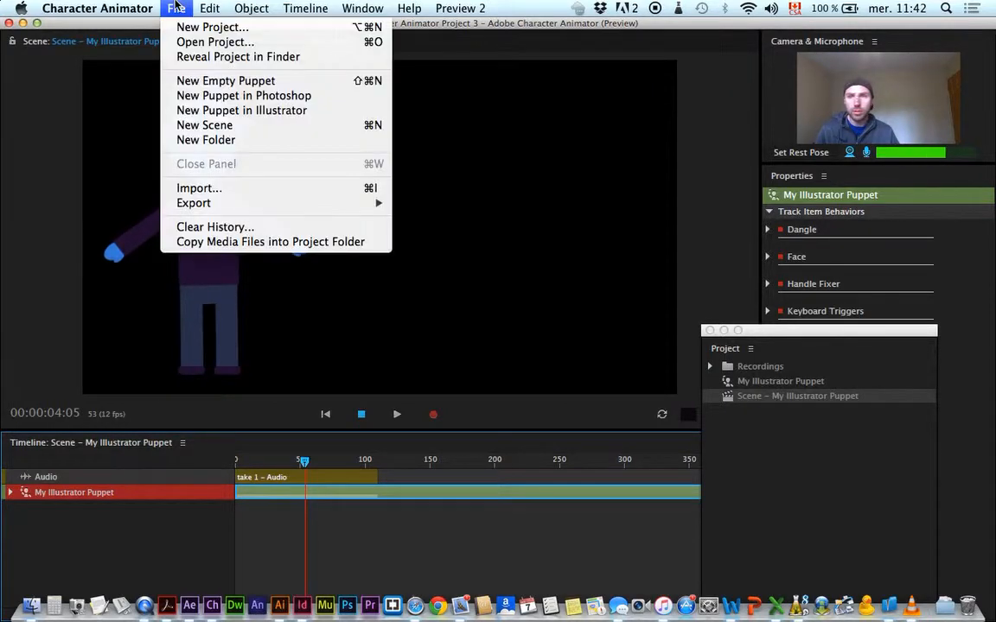
{"action": "mouse_move", "coordinate": [248, 203]}
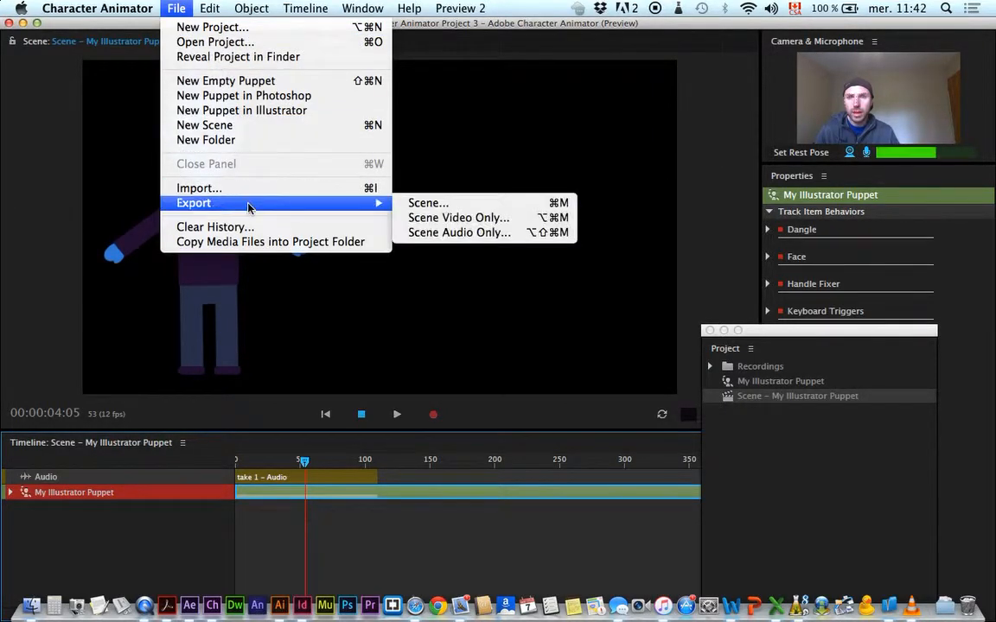
{"action": "left_click", "coordinate": [444, 204]}
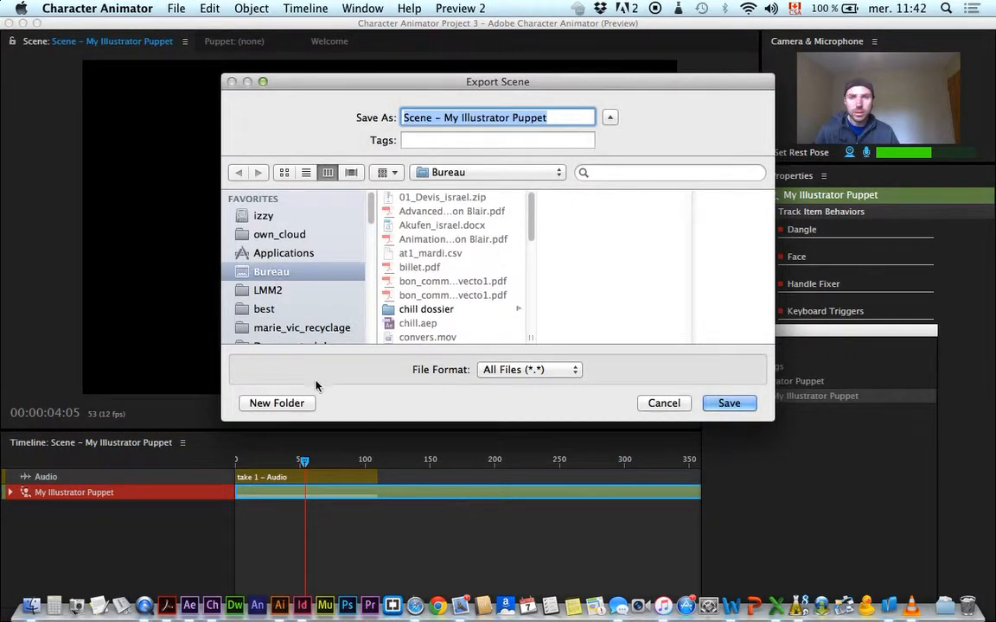
{"action": "left_click", "coordinate": [276, 403]}
{"action": "type", "text": "piupet"}
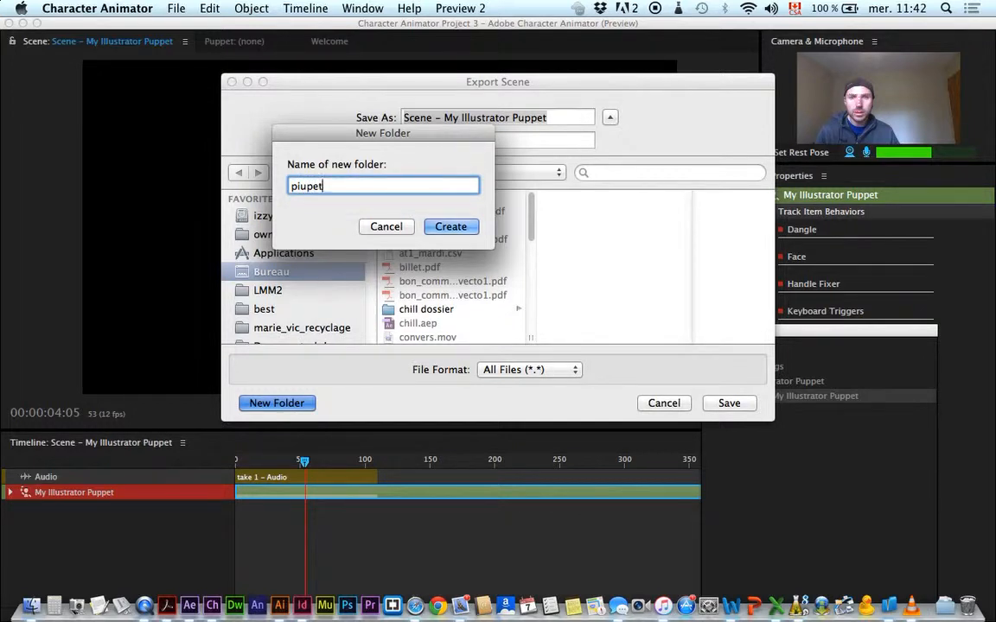
{"action": "key", "text": "Return"}
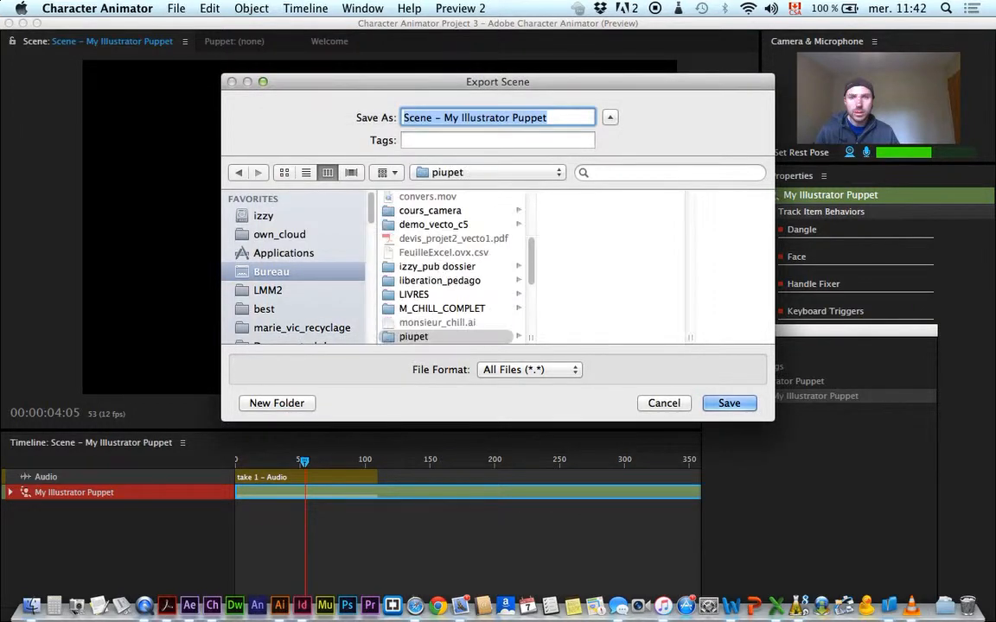
{"action": "left_click", "coordinate": [411, 341]}
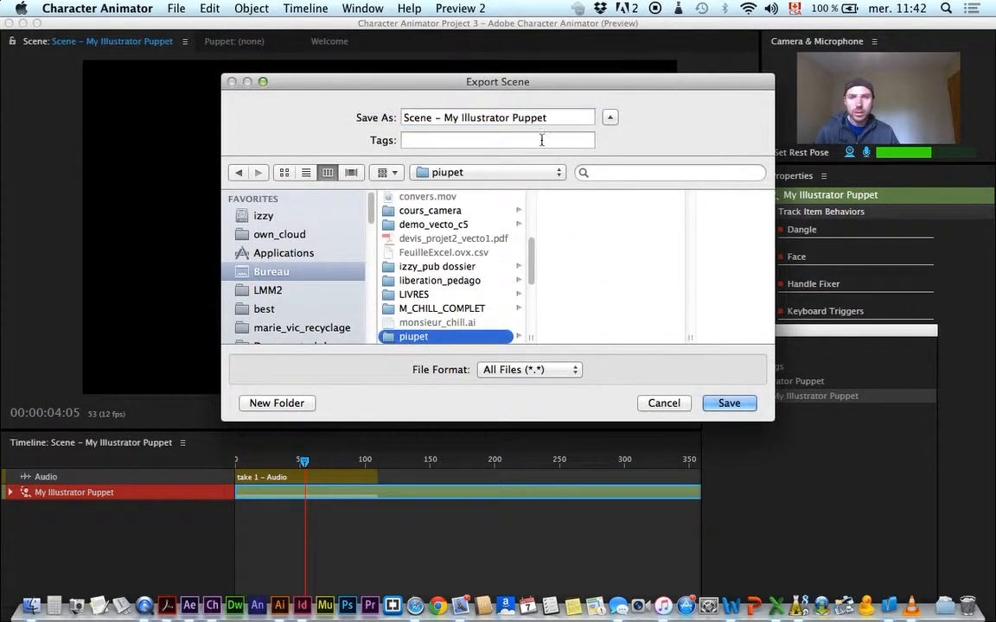
- Name the scene export izzy and save it in the piupet folder
{"action": "left_click", "coordinate": [500, 118]}
{"action": "type", "text": "izz"}
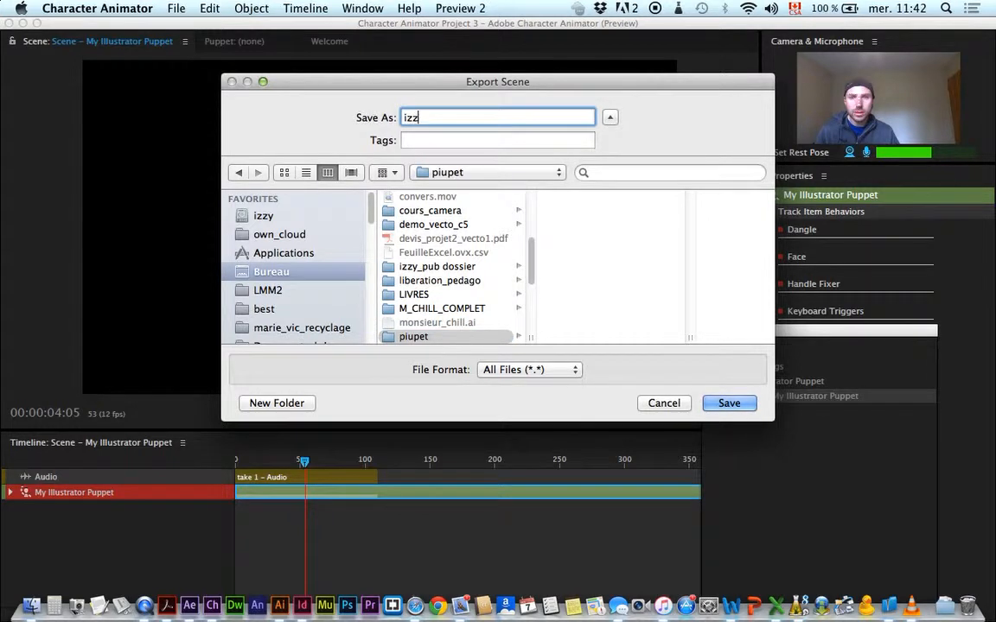
{"action": "key", "text": "Return"}
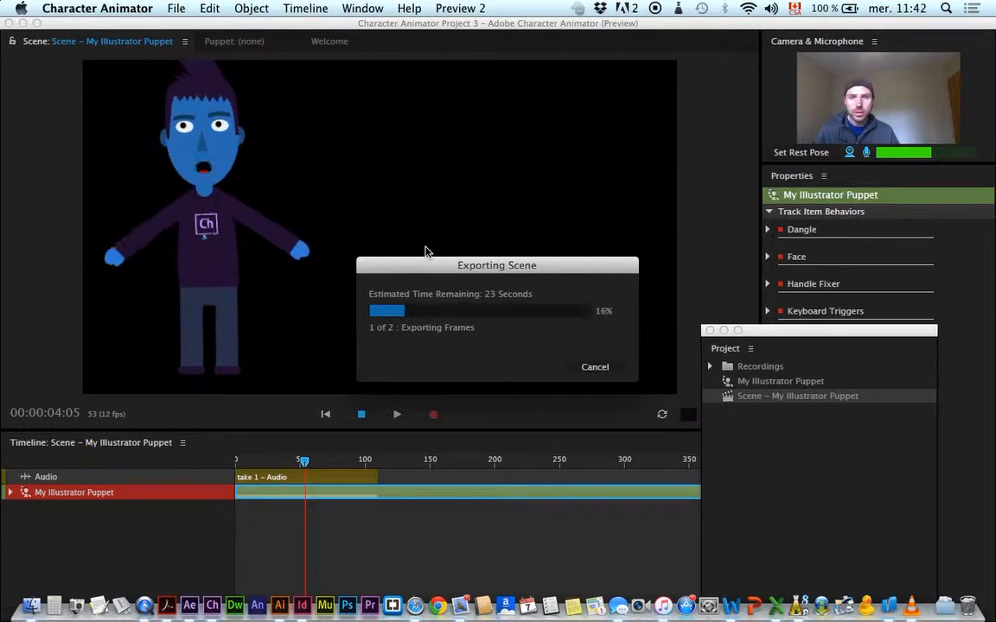
- Switch to Finder and open the exported izzy folder inside piupet on Bureau
{"action": "left_click", "coordinate": [32, 608]}
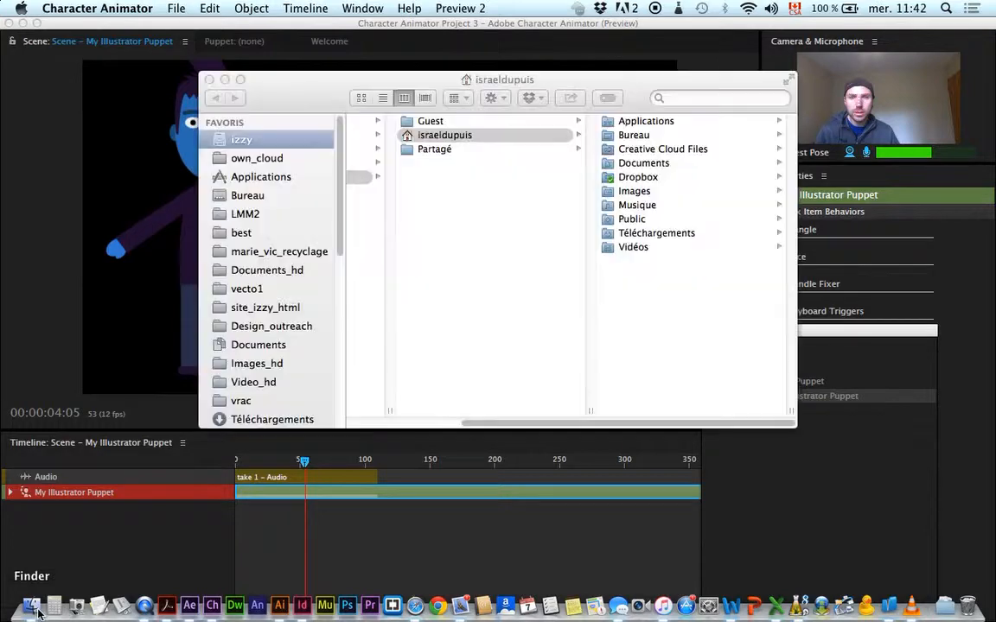
{"action": "left_click", "coordinate": [248, 195]}
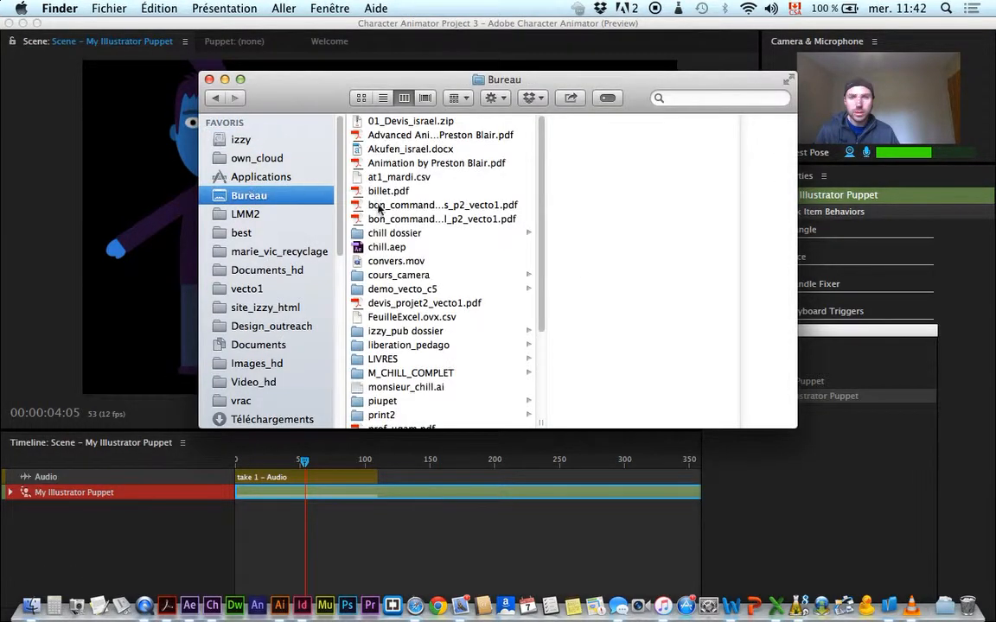
{"action": "scroll", "coordinate": [409, 279], "scroll_direction": "down", "scroll_amount": 5}
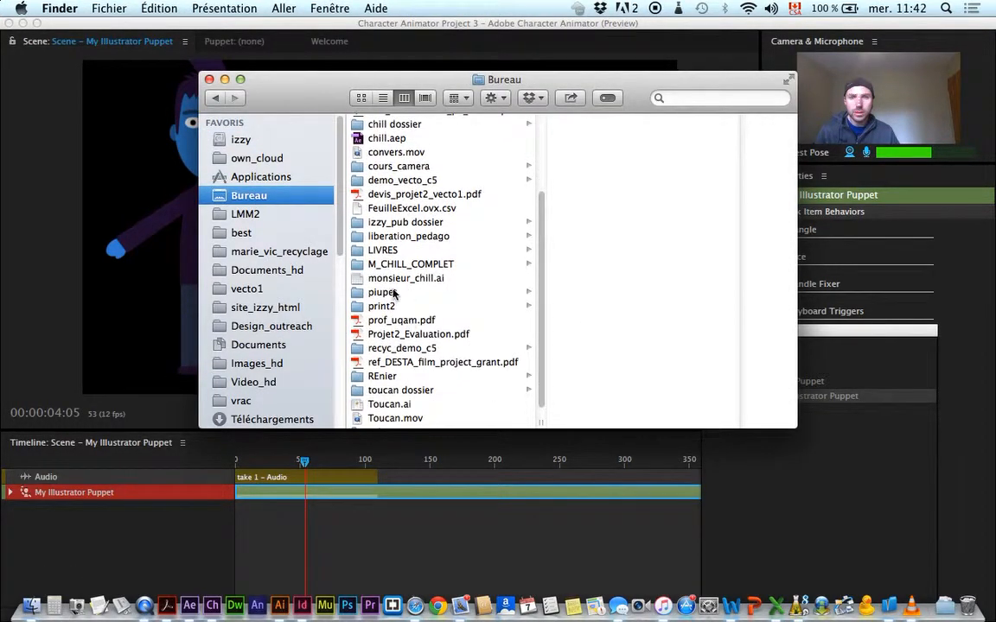
{"action": "left_click", "coordinate": [385, 292]}
{"action": "left_click", "coordinate": [568, 126]}
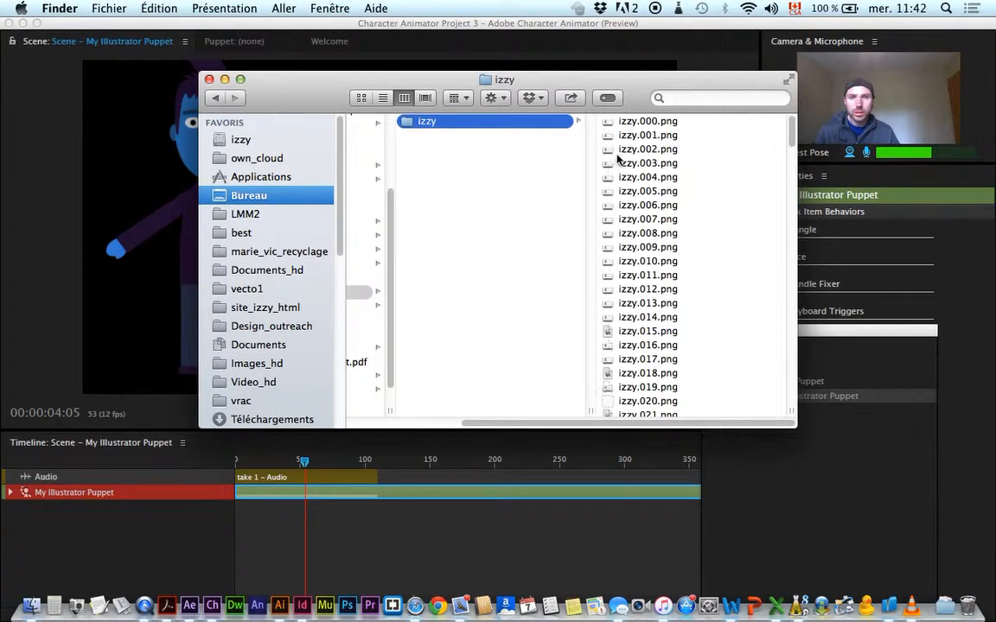
- Preview the exported PNG frames one by one from izzy.000.png to izzy.018.png, then close the preview
{"action": "left_click", "coordinate": [627, 124]}
{"action": "key", "text": "space"}
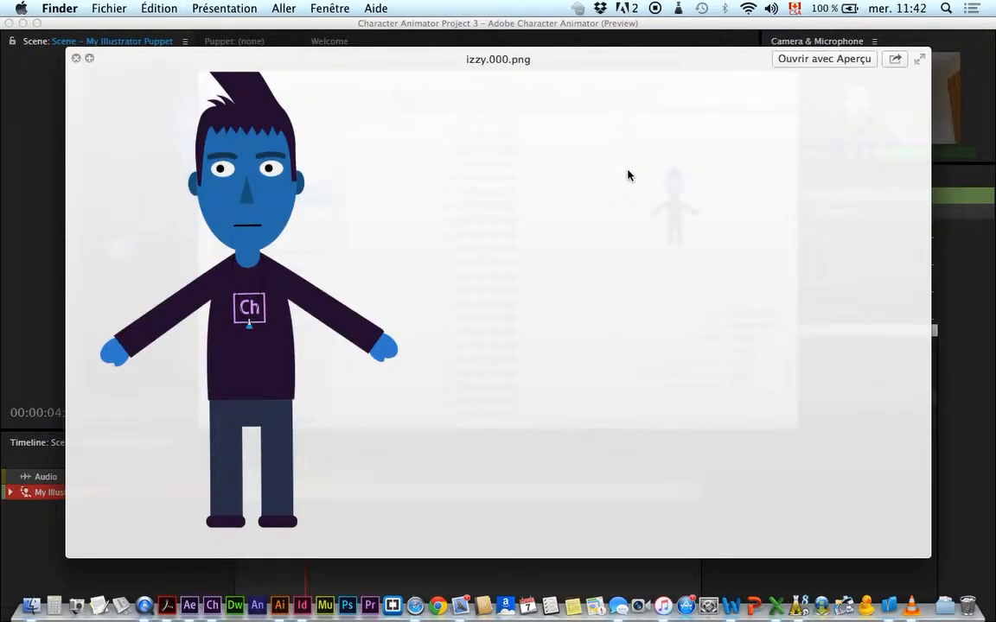
{"action": "key", "text": "Down"}
{"action": "key", "text": "Down"}
{"action": "key", "text": "Down"}
{"action": "key", "text": "Down"}
{"action": "key", "text": "Down"}
{"action": "key", "text": "Down"}
{"action": "key", "text": "Down"}
{"action": "key", "text": "Down"}
{"action": "key", "text": "Down"}
{"action": "key", "text": "Down"}
{"action": "key", "text": "Down"}
{"action": "key", "text": "Down"}
{"action": "key", "text": "Down"}
{"action": "key", "text": "Down"}
{"action": "key", "text": "Down"}
{"action": "key", "text": "Down"}
{"action": "key", "text": "Down"}
{"action": "key", "text": "Down"}
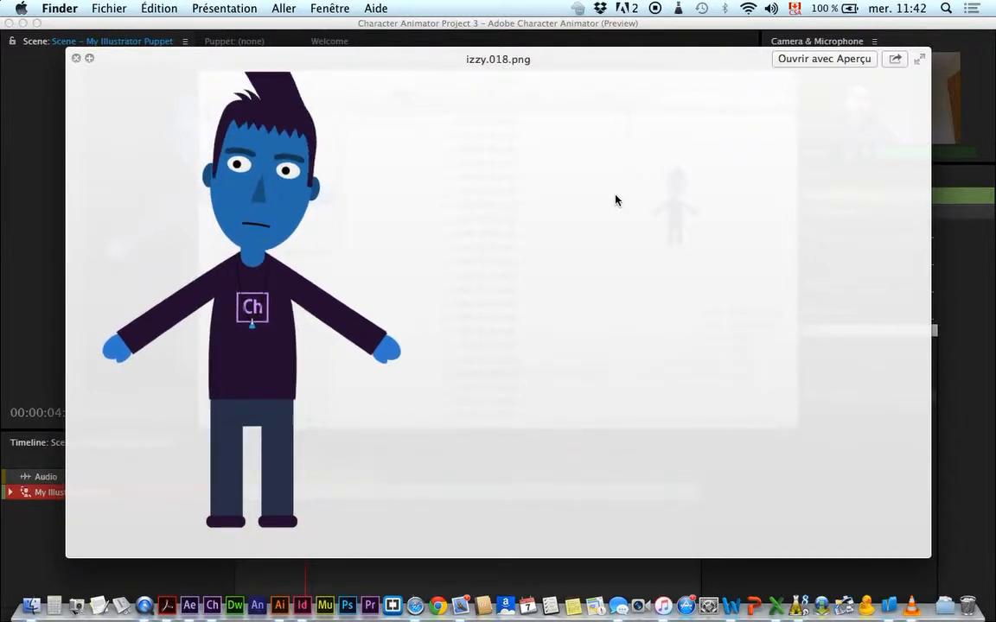
{"action": "key", "text": "space"}
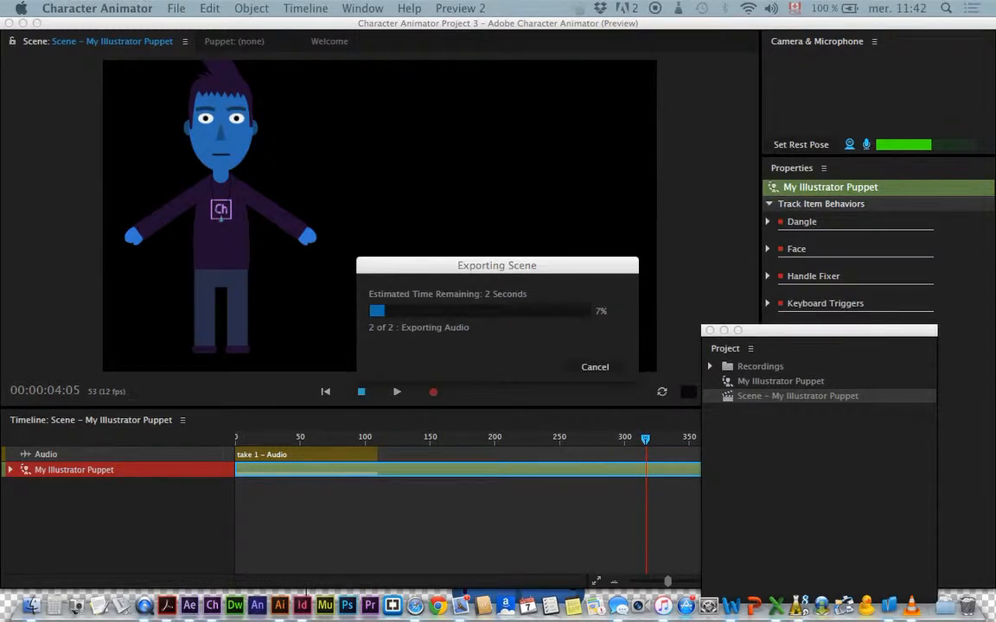
- Switch to After Effects and start importing a file into the open project
{"action": "left_click", "coordinate": [32, 606]}
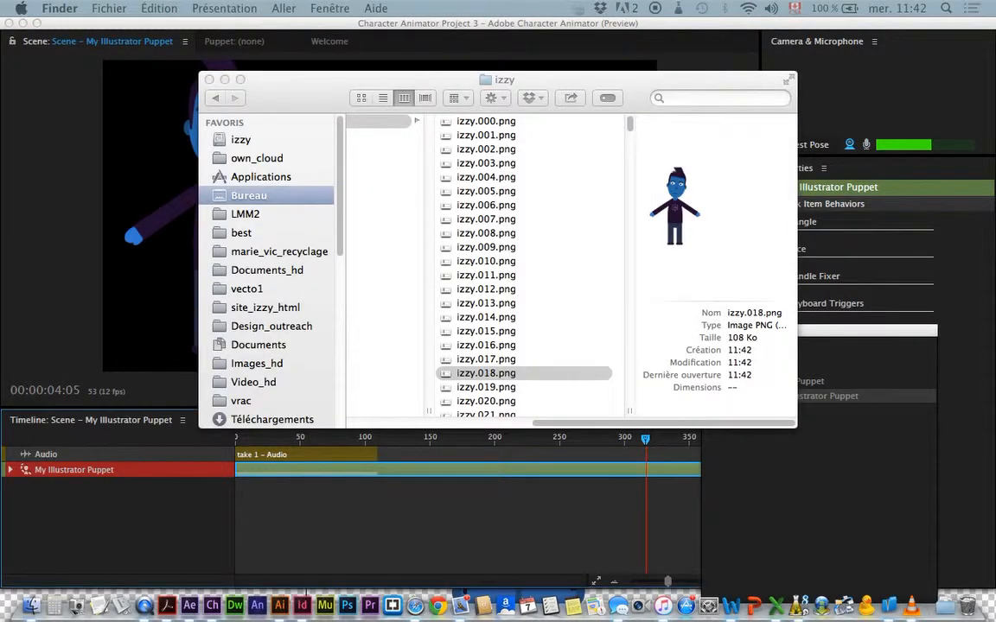
{"action": "left_click_drag", "start_coordinate": [2, 19], "coordinate": [384, 12]}
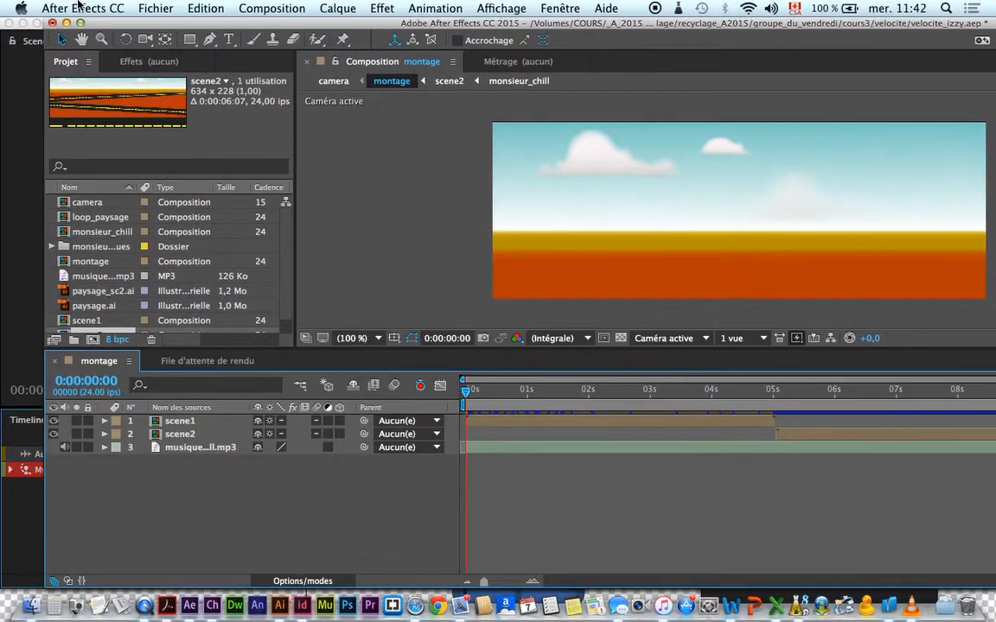
{"action": "left_click", "coordinate": [150, 8]}
{"action": "mouse_move", "coordinate": [229, 209]}
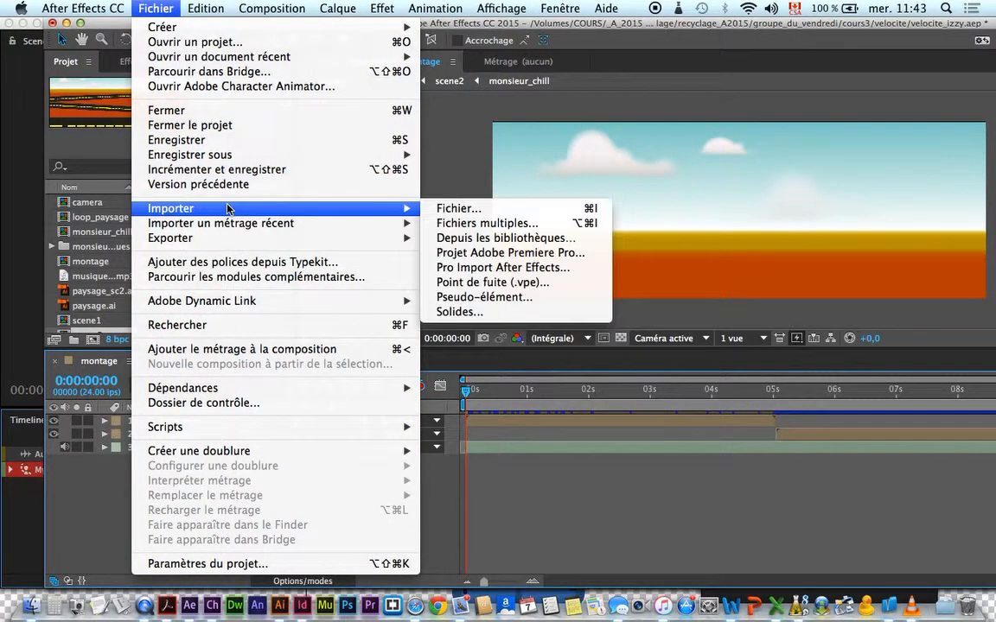
{"action": "left_click", "coordinate": [445, 208]}
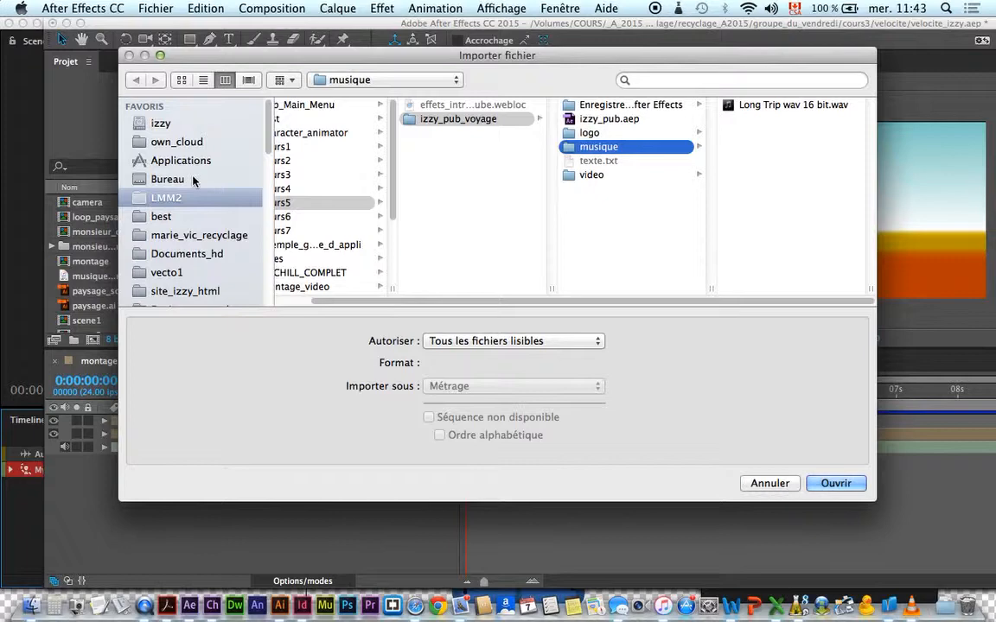
- Import izzy.000.png from the izzy folder in Bureau's piupet folder as a PNG sequence with alphabetical order enabled
{"action": "left_click", "coordinate": [191, 179]}
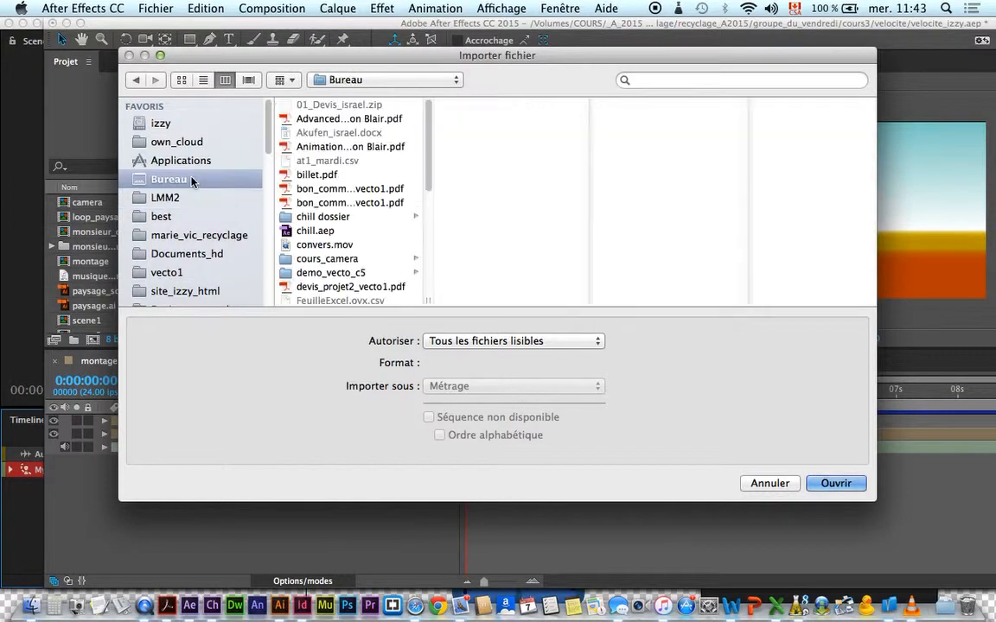
{"action": "scroll", "coordinate": [329, 225], "scroll_direction": "down", "scroll_amount": 5}
{"action": "left_click", "coordinate": [338, 218]}
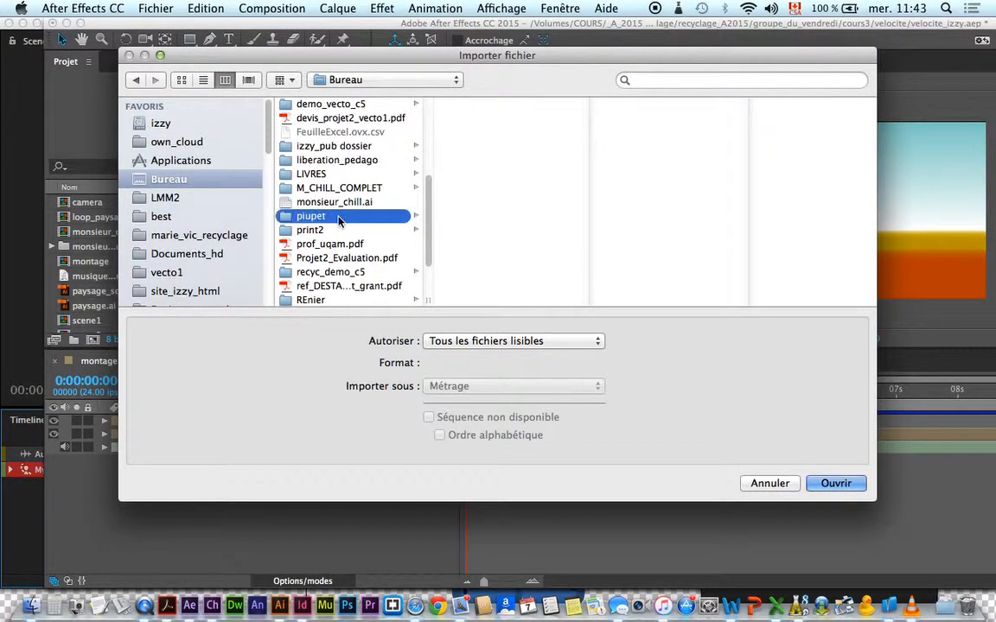
{"action": "left_click", "coordinate": [471, 105]}
{"action": "left_click", "coordinate": [638, 106]}
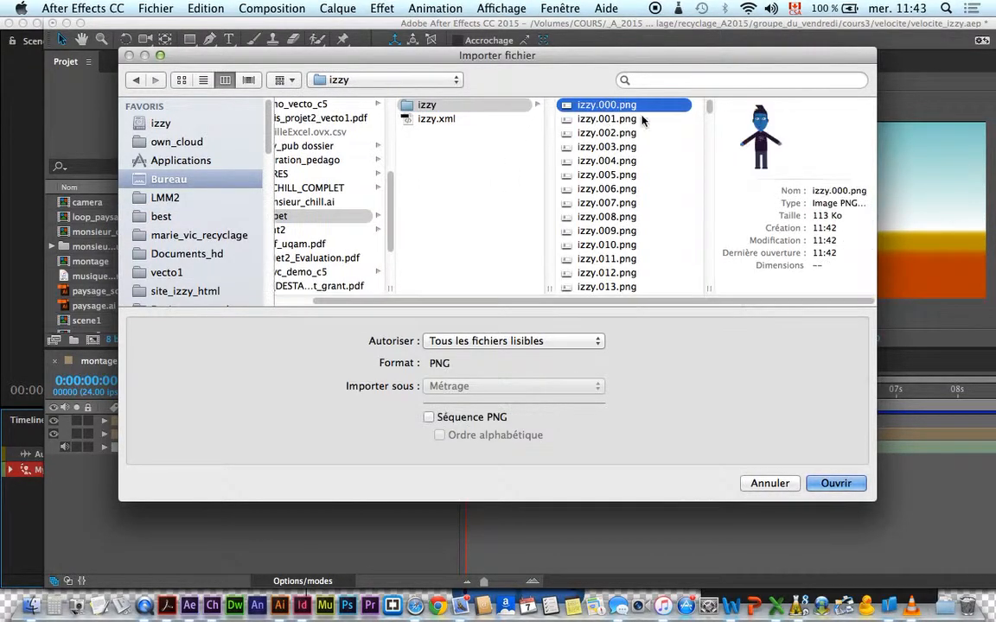
{"action": "left_click", "coordinate": [429, 417]}
{"action": "left_click", "coordinate": [439, 435]}
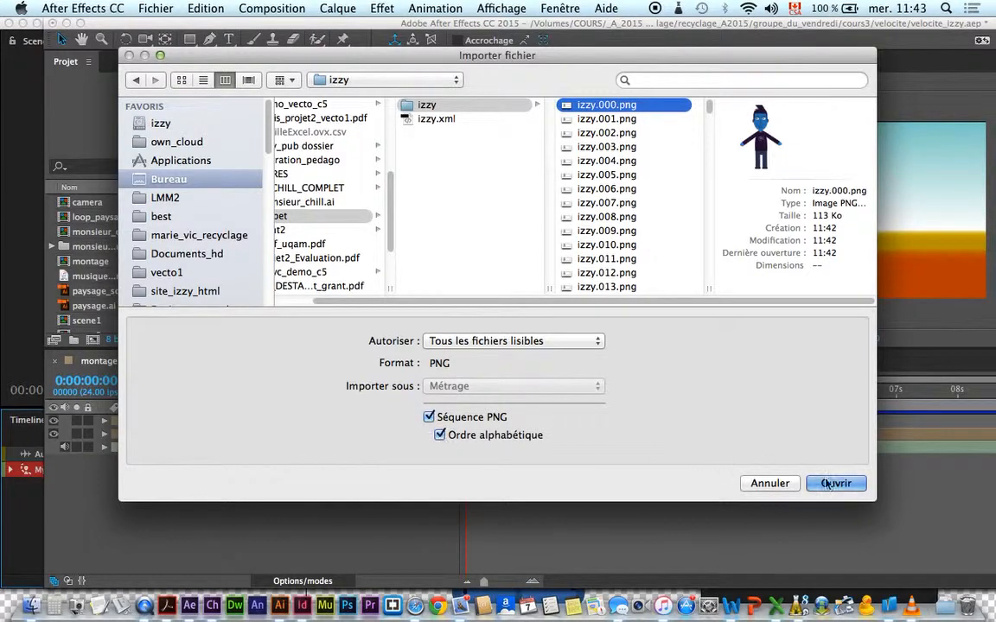
{"action": "left_click", "coordinate": [835, 483]}
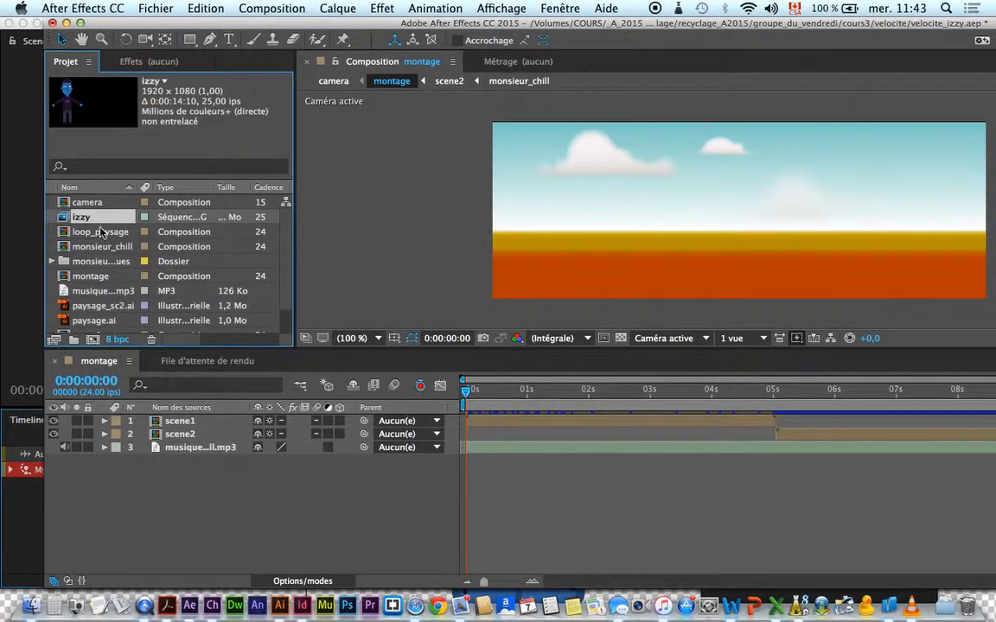
- Open the imported izzy sequence in the footage viewer and play it back
{"action": "key", "text": "super+i"}
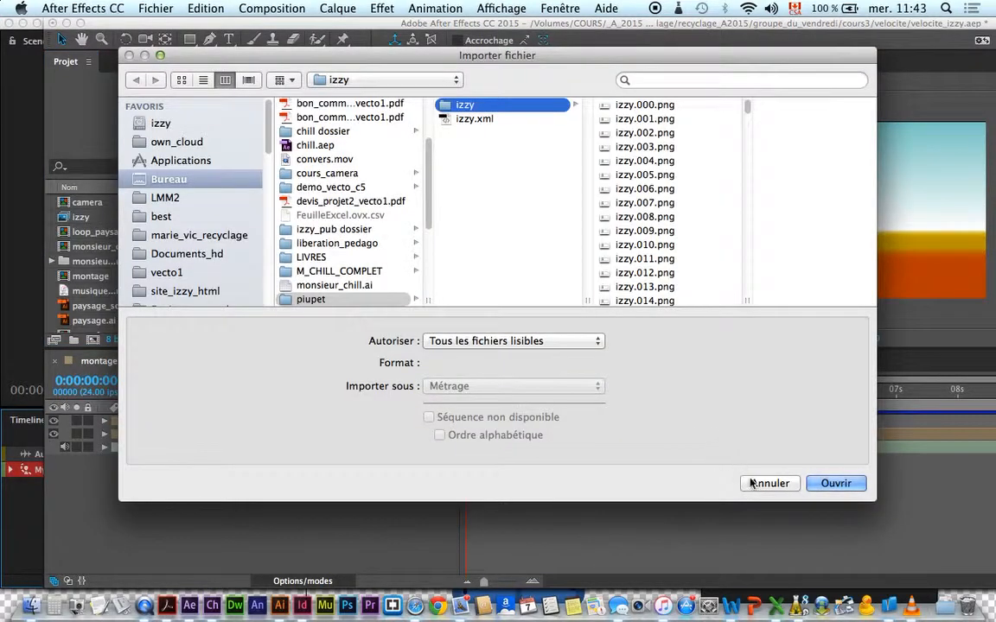
{"action": "left_click", "coordinate": [768, 483]}
{"action": "left_click", "coordinate": [78, 222]}
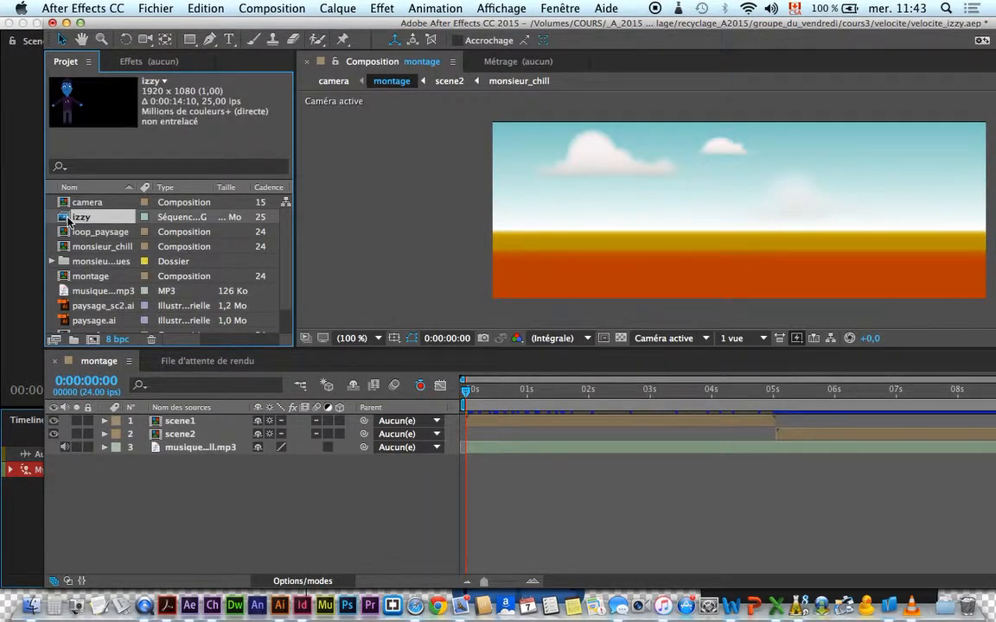
{"action": "double_click", "coordinate": [68, 220]}
{"action": "key", "text": "space"}
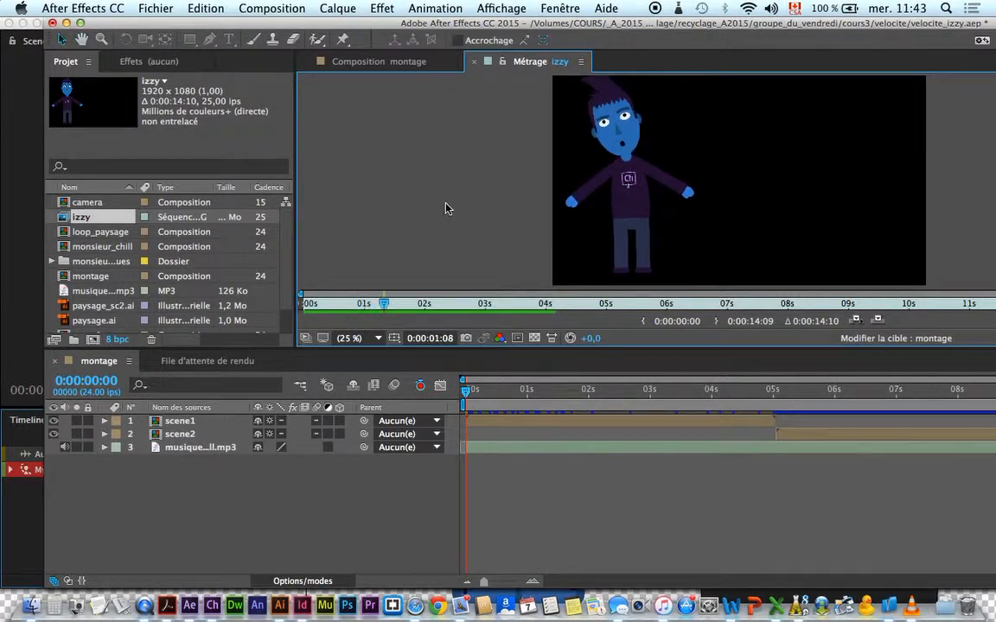
- Add the izzy sequence to the montage composition and create a separate new composition from the same footage
{"action": "left_click", "coordinate": [414, 63]}
{"action": "left_click_drag", "start_coordinate": [102, 213], "coordinate": [612, 277]}
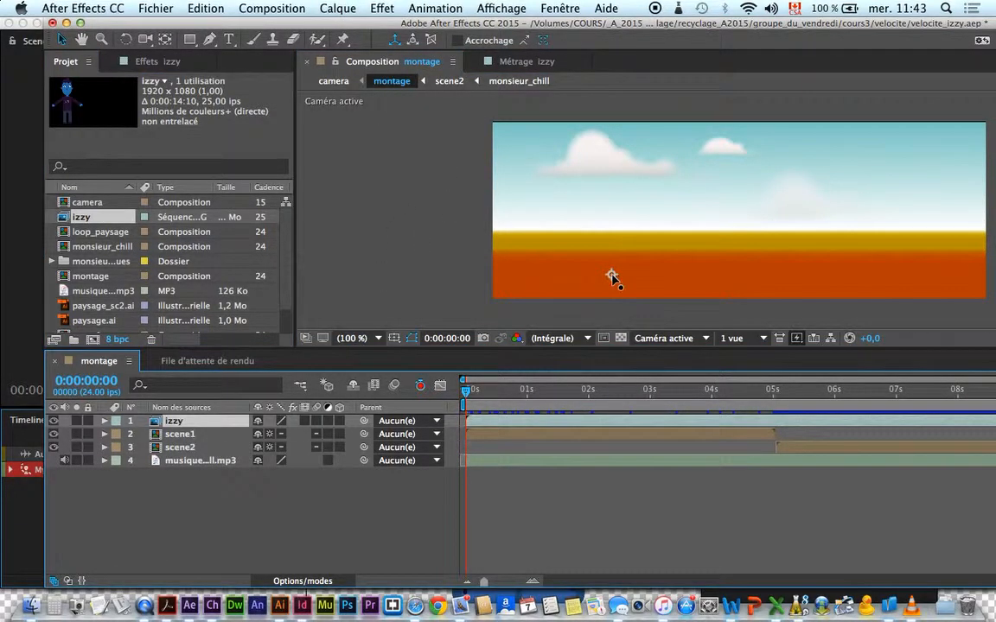
{"action": "left_click_drag", "start_coordinate": [57, 216], "coordinate": [93, 339]}
{"action": "key", "text": "space"}
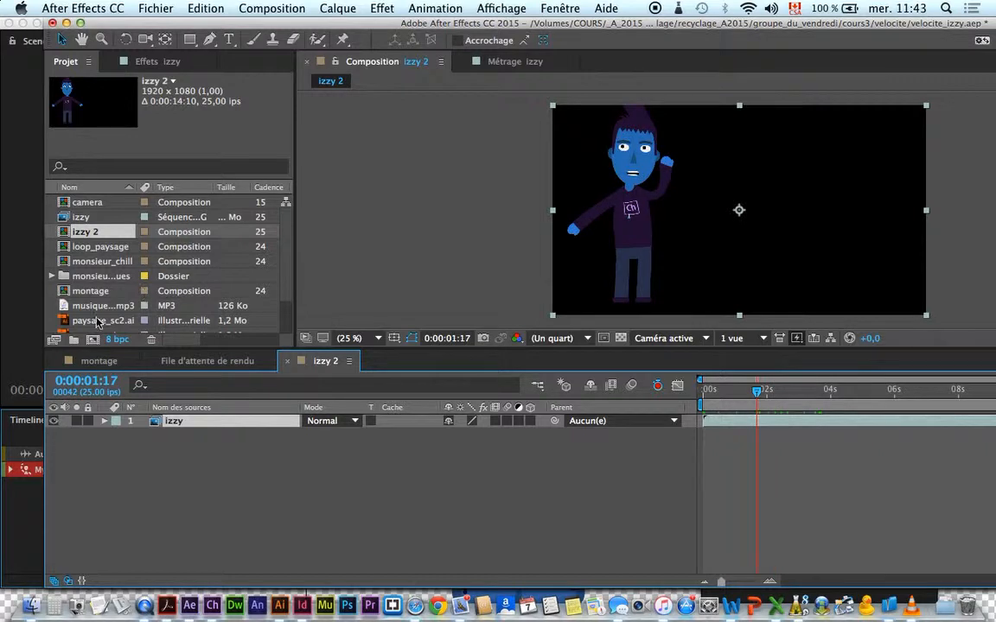
- Place paysage_sc2.ai beneath the izzy layer and enlarge it to cover the frame, checking the result up to about 0:00:05:04
{"action": "left_click_drag", "start_coordinate": [98, 323], "coordinate": [678, 192]}
{"action": "left_click_drag", "start_coordinate": [216, 421], "coordinate": [242, 461]}
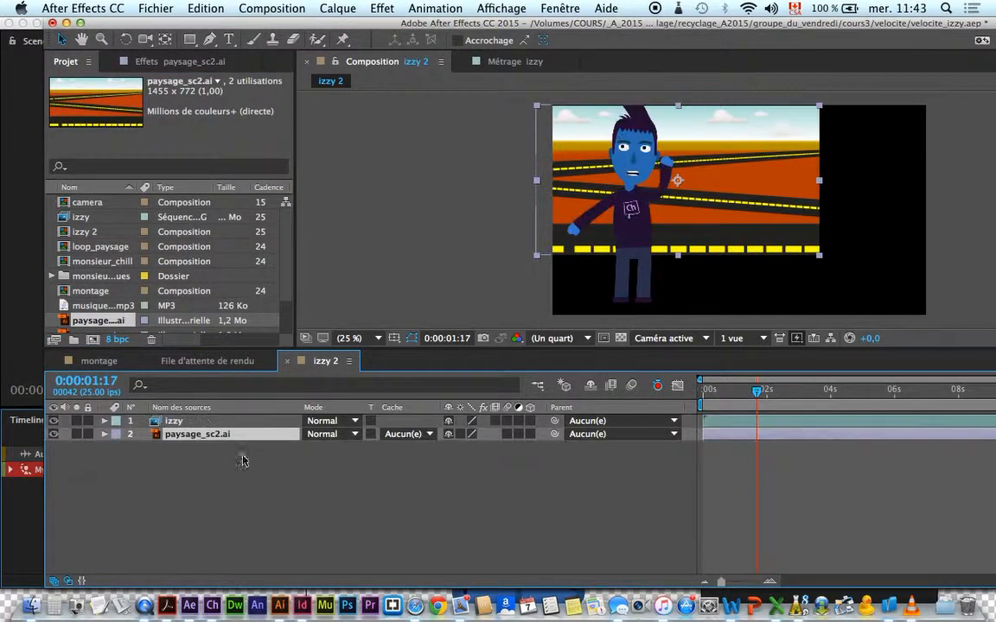
{"action": "left_click_drag", "start_coordinate": [817, 257], "coordinate": [921, 325]}
{"action": "key", "text": "Caps_Lock"}
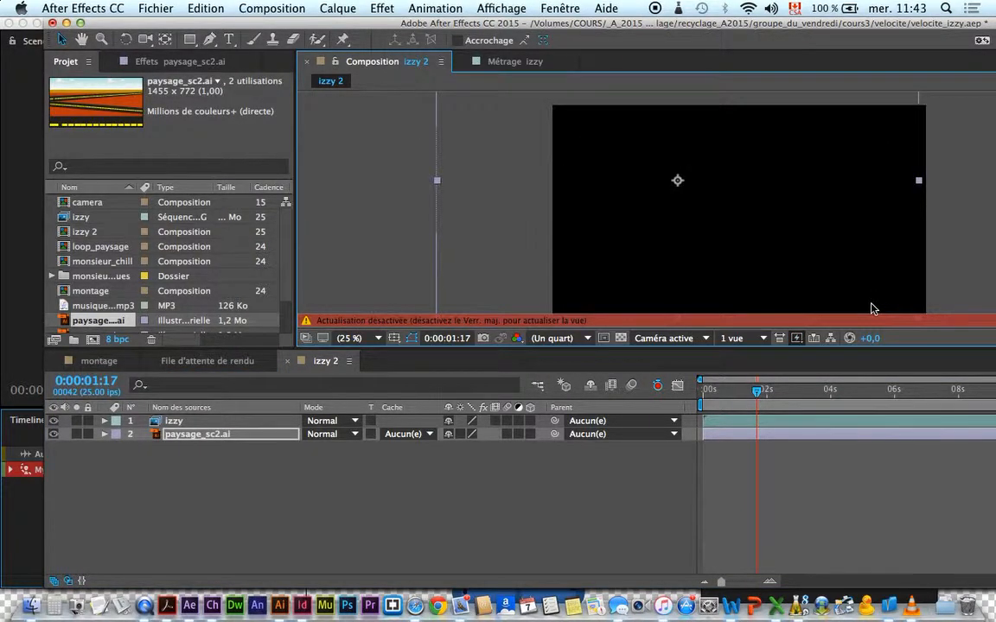
{"action": "key", "text": "Caps_Lock"}
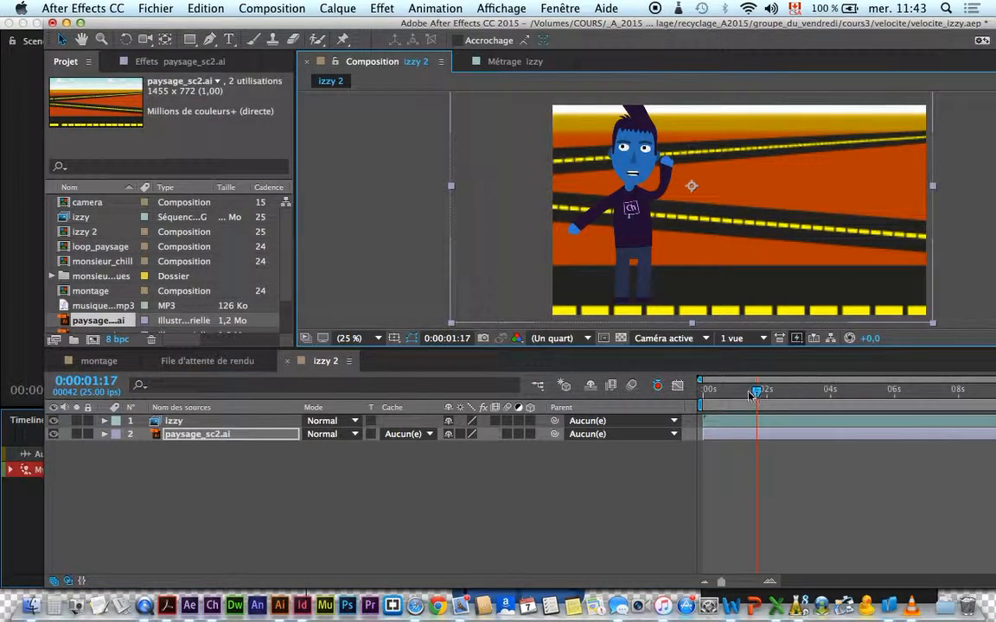
{"action": "left_click_drag", "start_coordinate": [760, 395], "coordinate": [871, 403]}
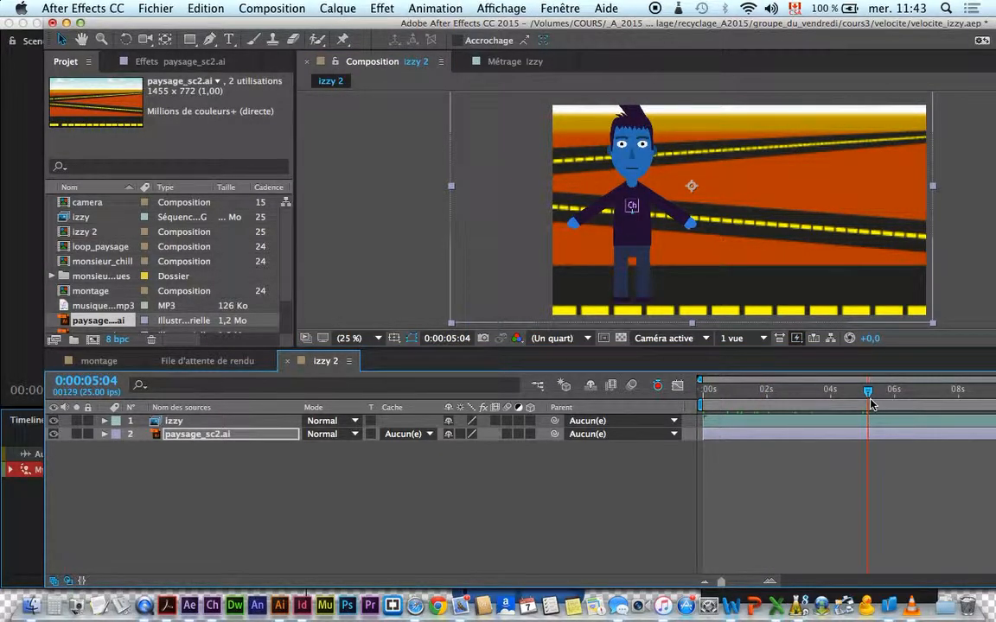